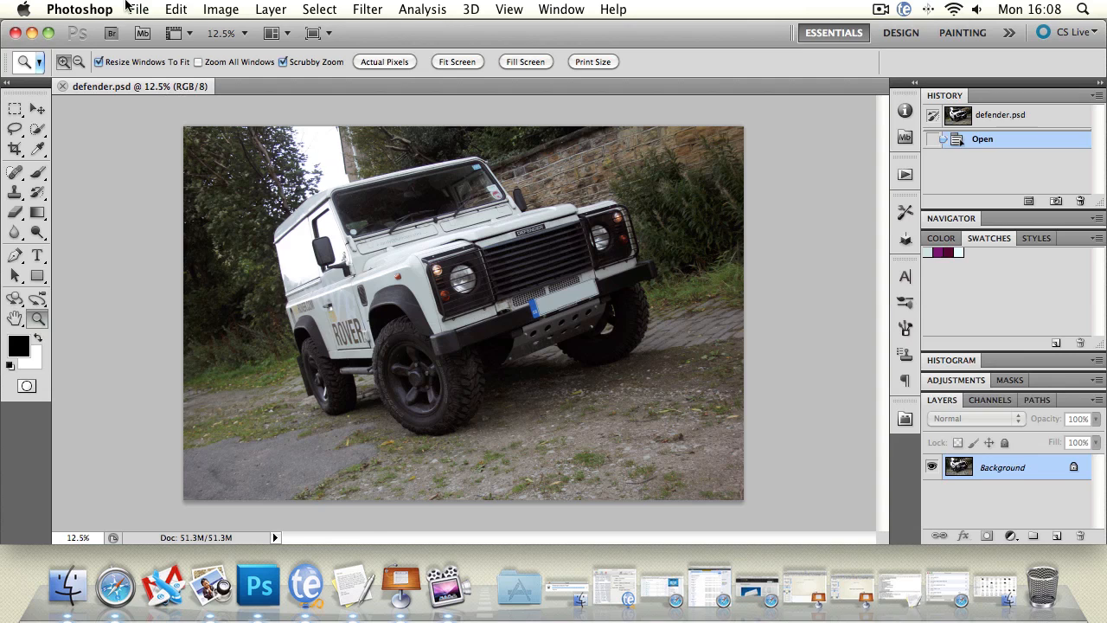
{"action": "left_click", "coordinate": [139, 9]}
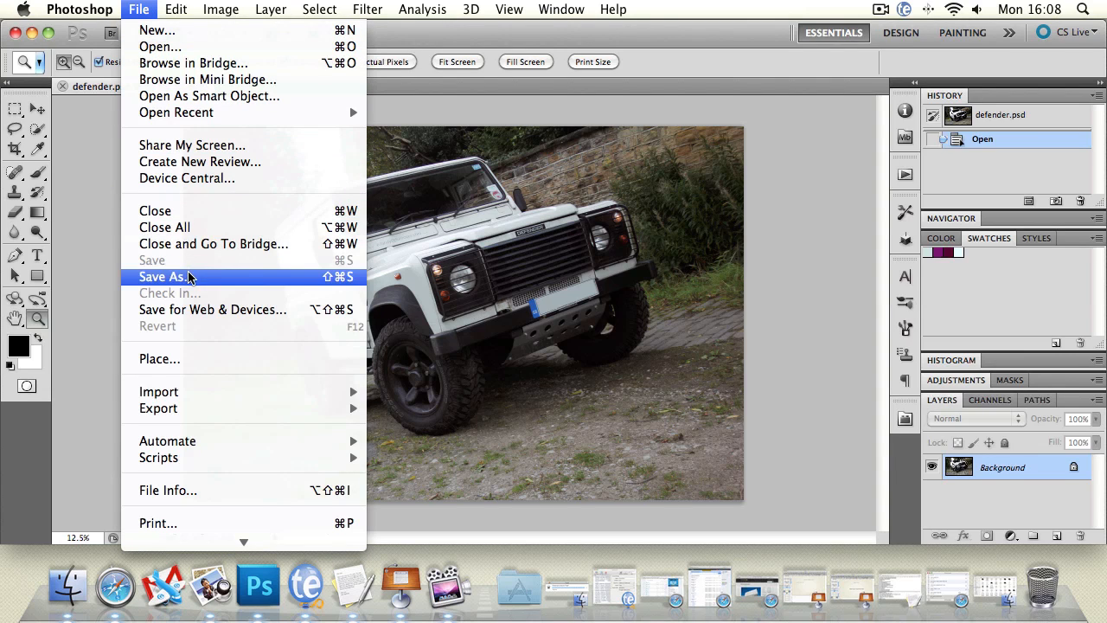
{"action": "left_click", "coordinate": [544, 249]}
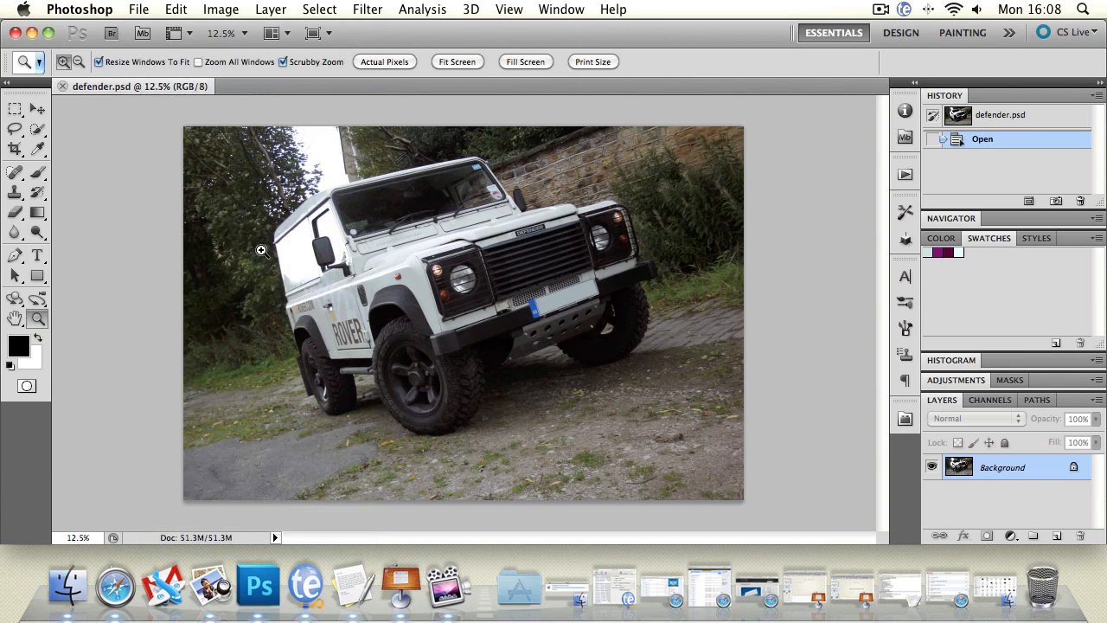
{"action": "left_click", "coordinate": [139, 9]}
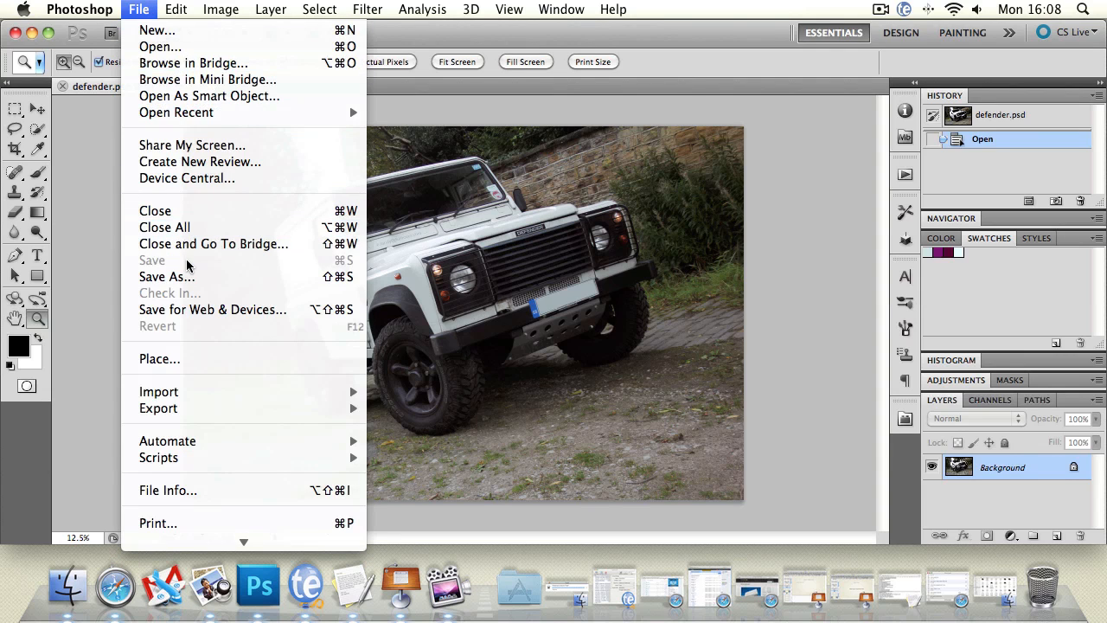
{"action": "left_click", "coordinate": [546, 265]}
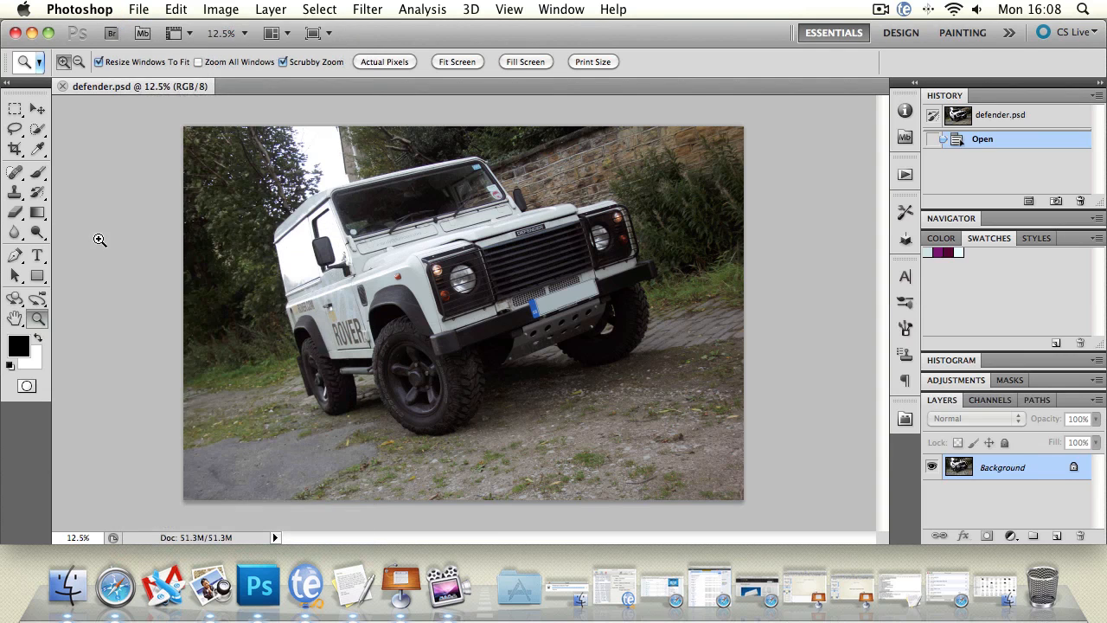
Paint a black brush stroke diagonally from the vehicle's windscreen to its number plate, check the save commands, and undo the stroke.
{"action": "left_click", "coordinate": [38, 172]}
{"action": "left_click_drag", "start_coordinate": [355, 185], "coordinate": [519, 303]}
{"action": "left_click", "coordinate": [146, 9]}
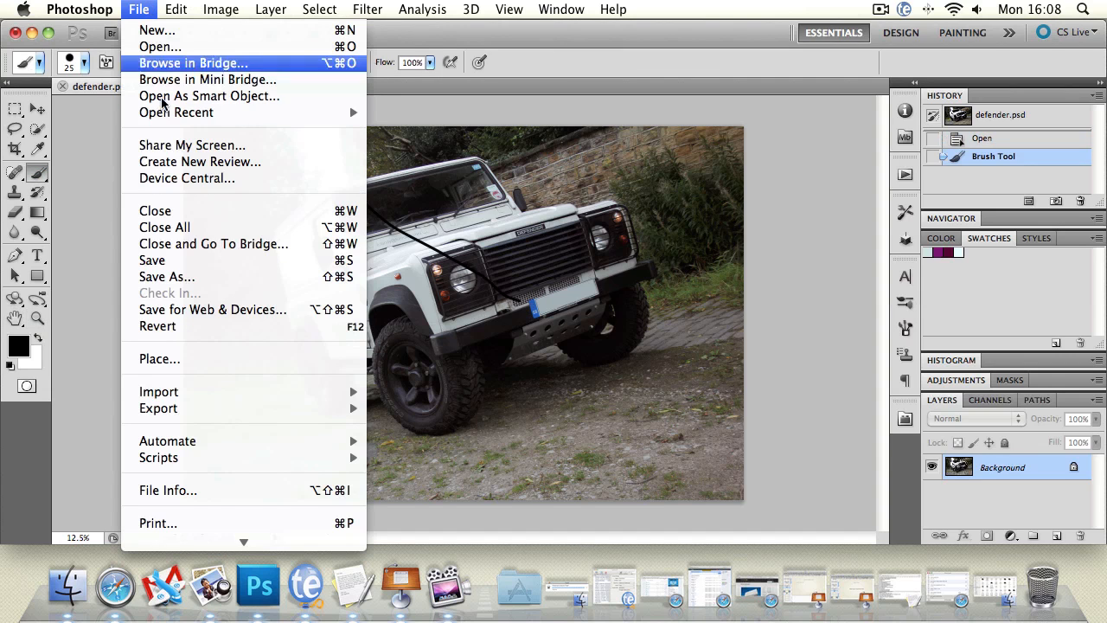
{"action": "left_click", "coordinate": [720, 209]}
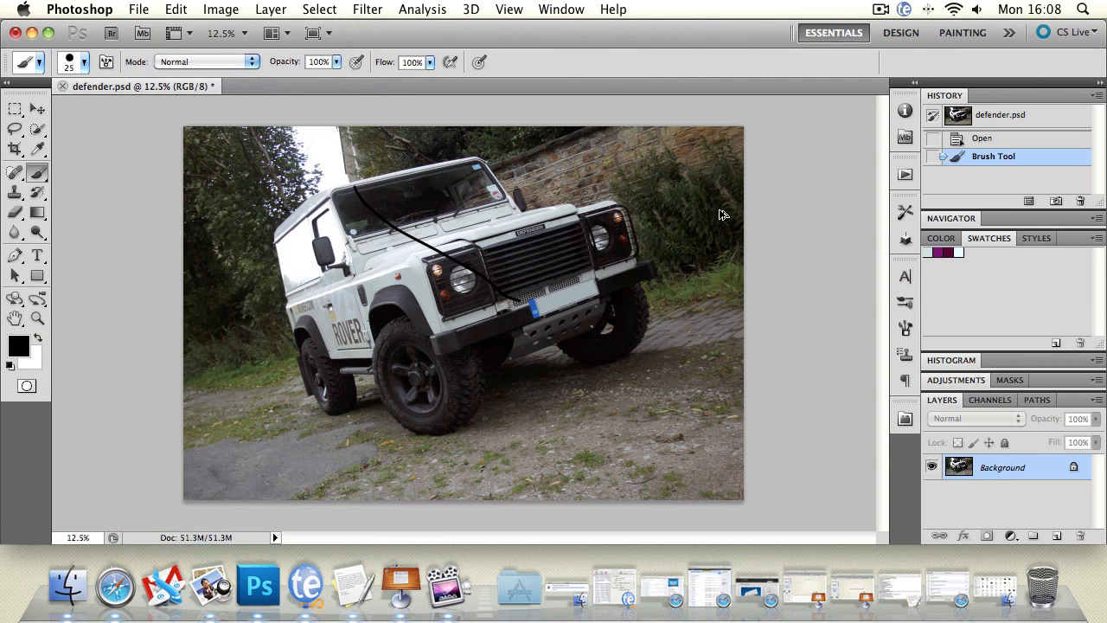
{"action": "key", "text": "ctrl+z"}
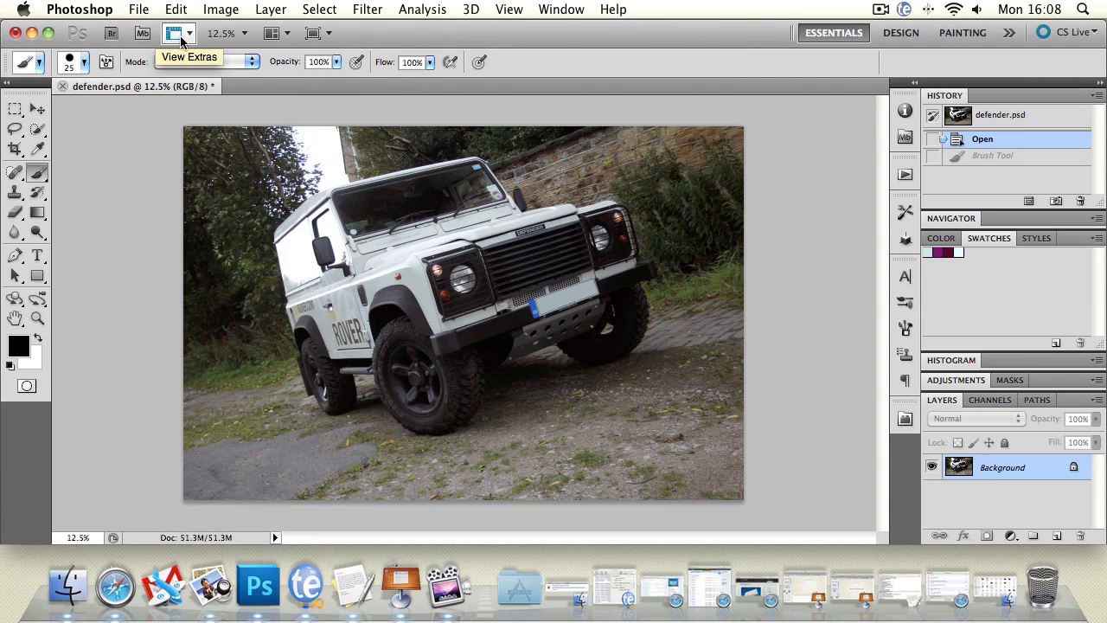
Look over the file formats offered by Save As for the image and cancel without saving.
{"action": "left_click", "coordinate": [136, 9]}
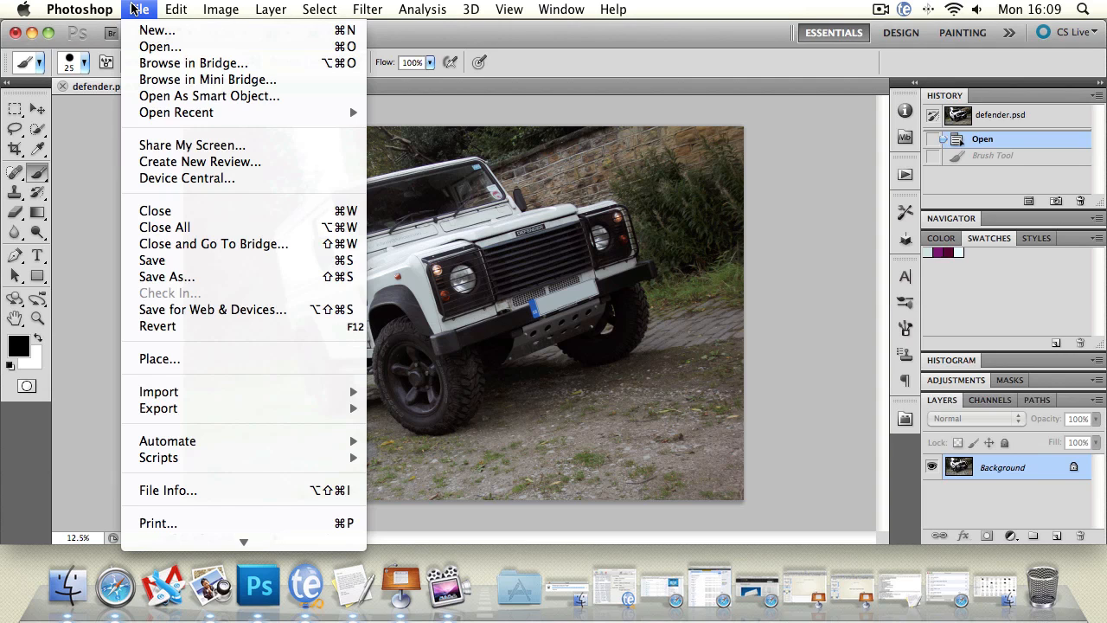
{"action": "left_click", "coordinate": [545, 113]}
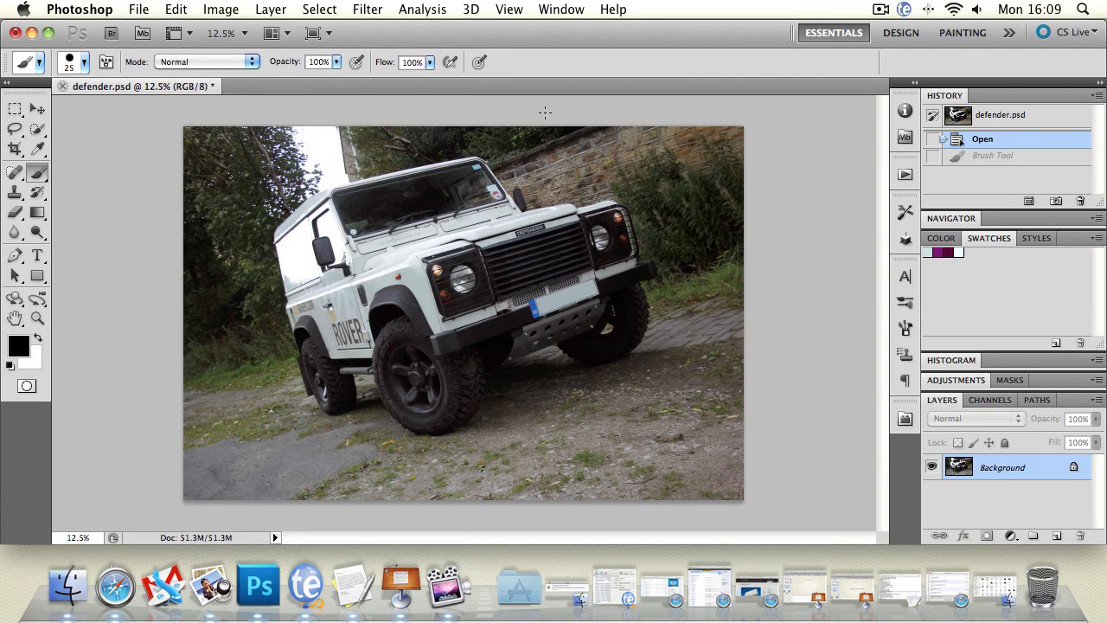
{"action": "left_click", "coordinate": [139, 9]}
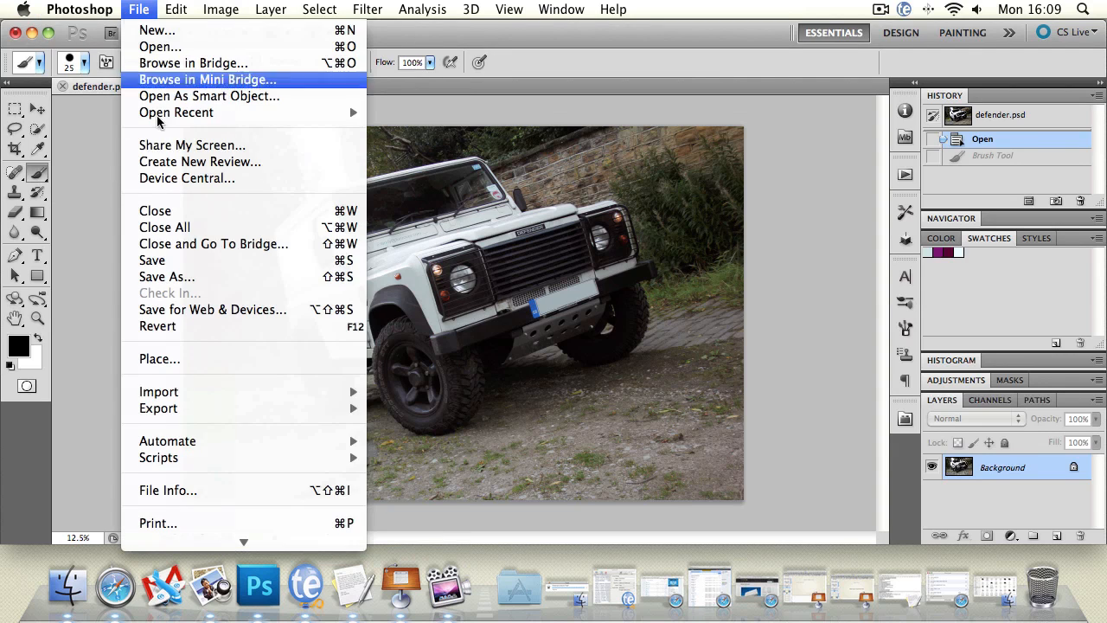
{"action": "left_click", "coordinate": [176, 277]}
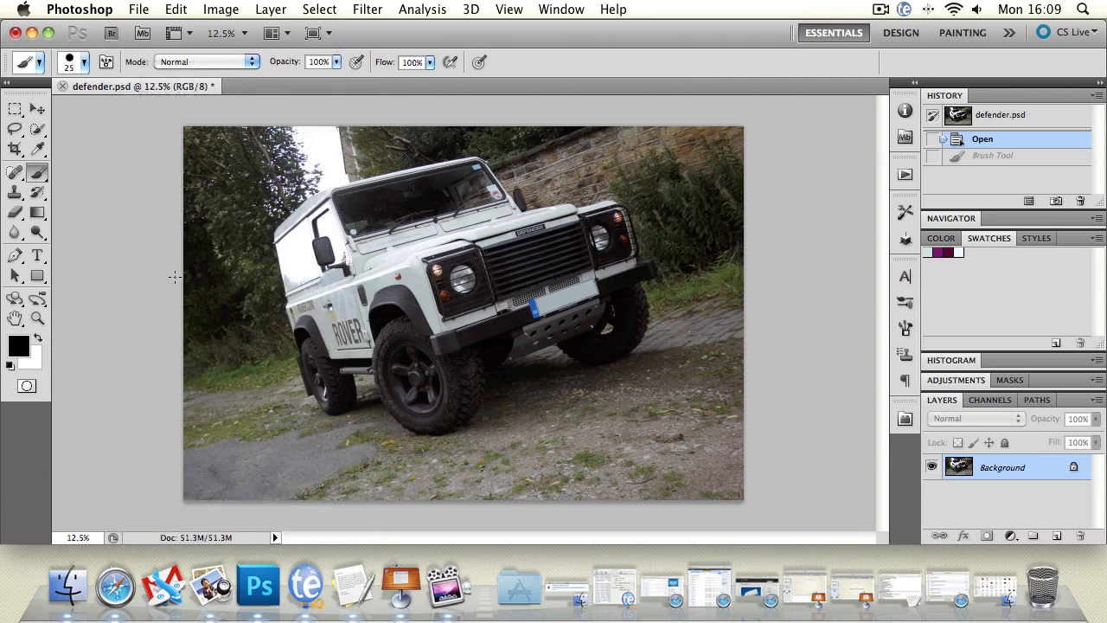
{"action": "left_click_drag", "start_coordinate": [428, 32], "coordinate": [234, 19]}
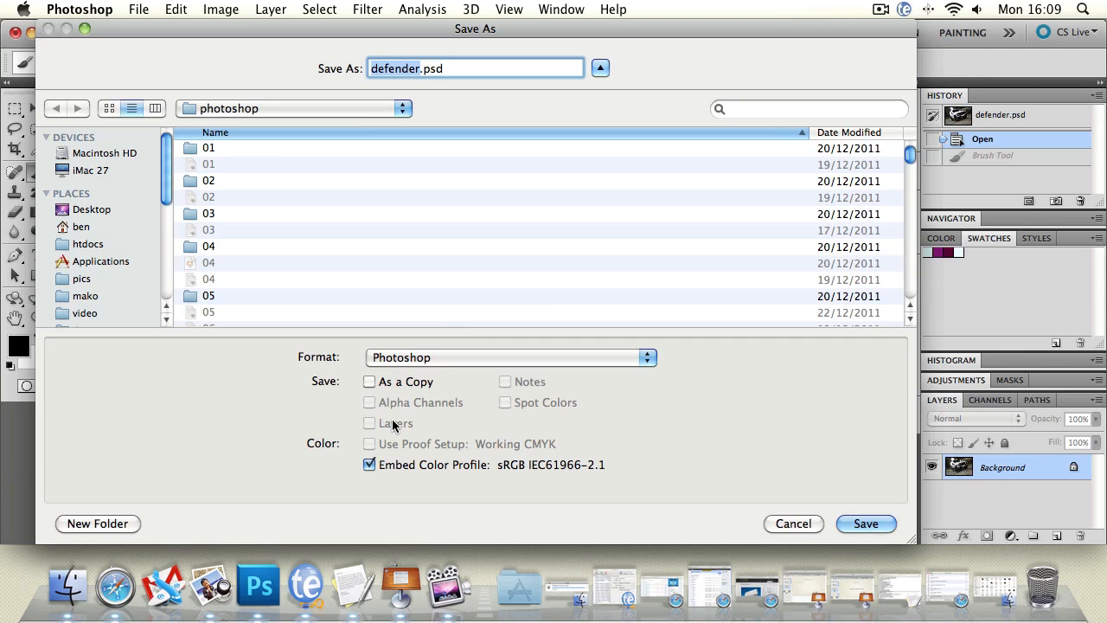
{"action": "left_click", "coordinate": [412, 359]}
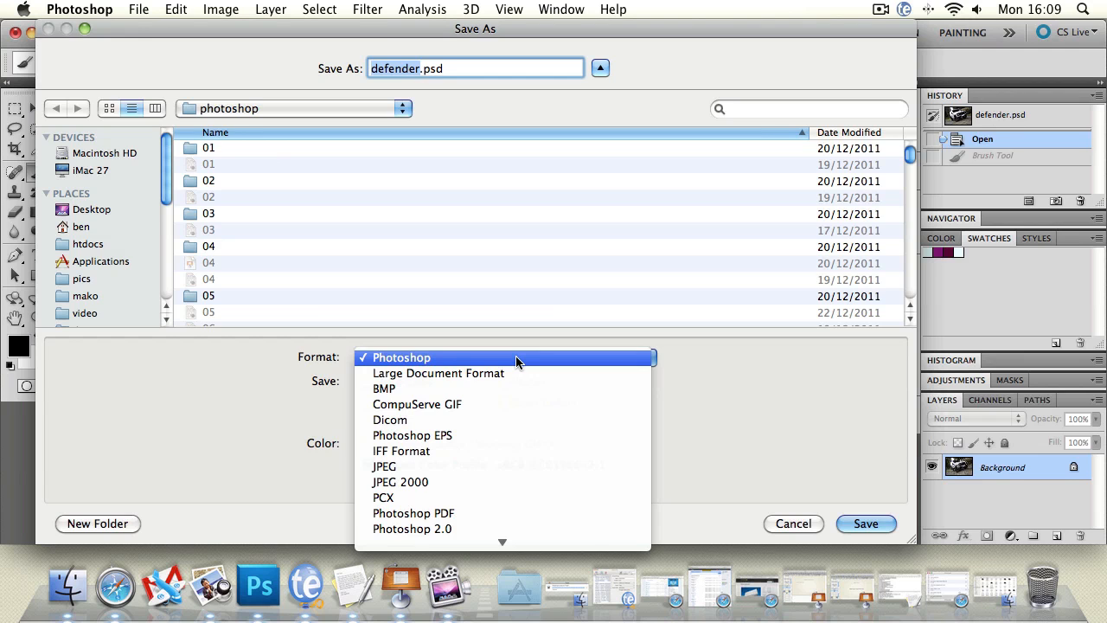
{"action": "left_click", "coordinate": [821, 519]}
{"action": "left_click", "coordinate": [794, 523]}
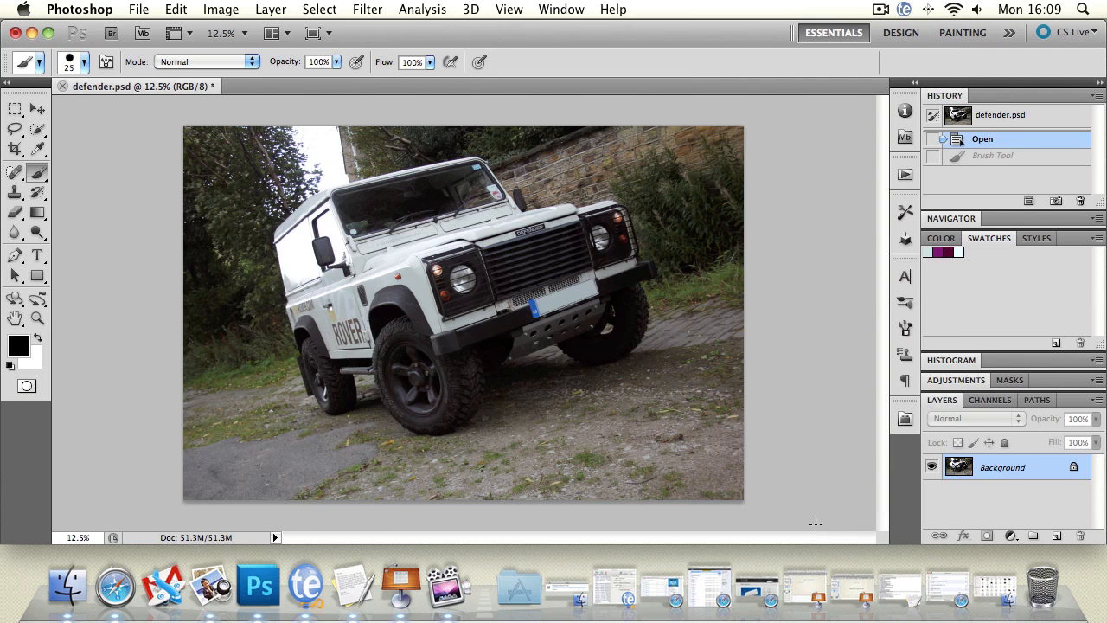
Start a Save As of the image and choose Large Document Format as the file format.
{"action": "left_click", "coordinate": [138, 8]}
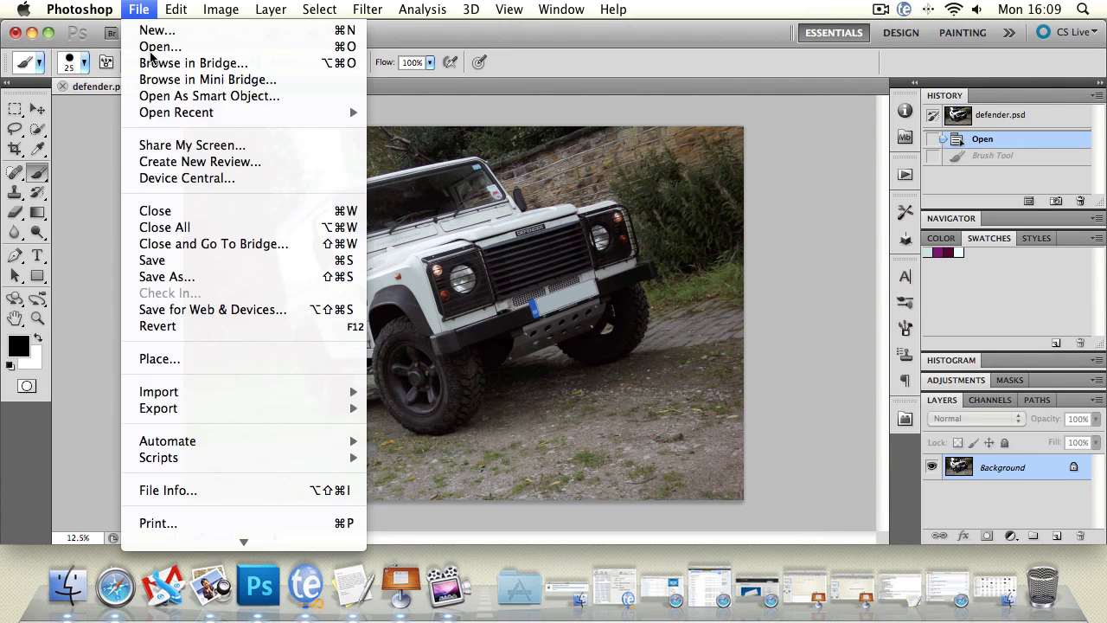
{"action": "left_click", "coordinate": [169, 277]}
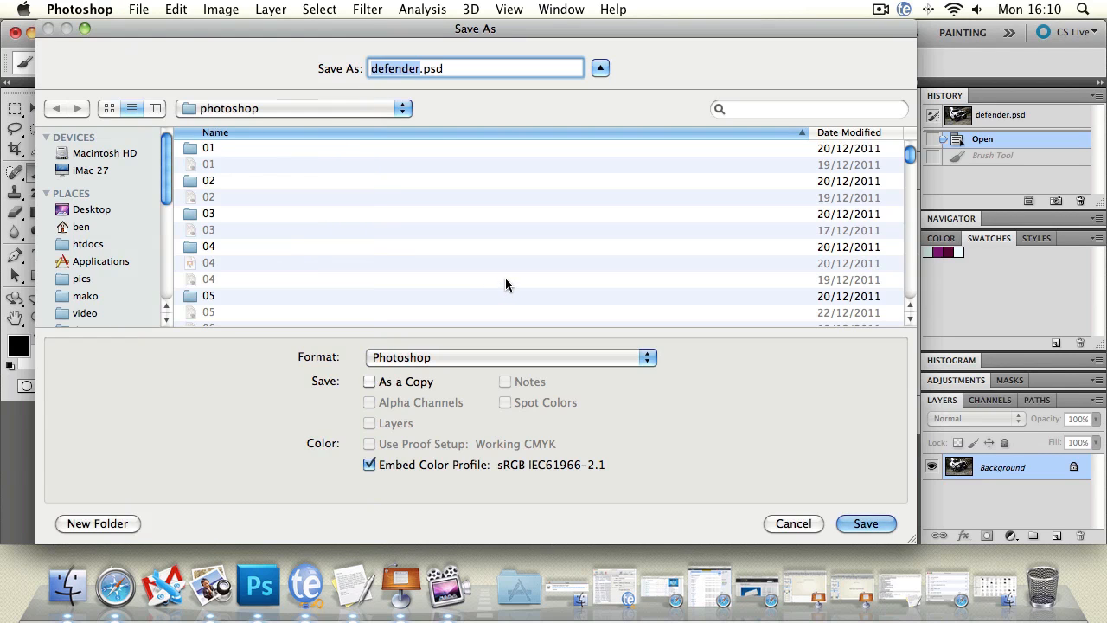
{"action": "left_click", "coordinate": [475, 357]}
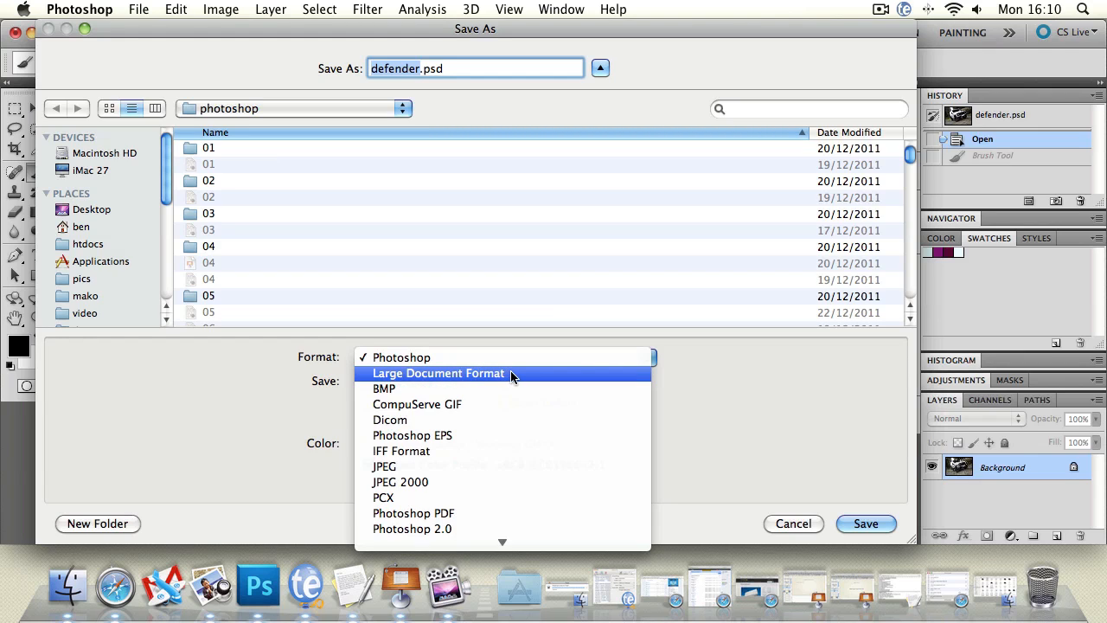
{"action": "left_click", "coordinate": [510, 377]}
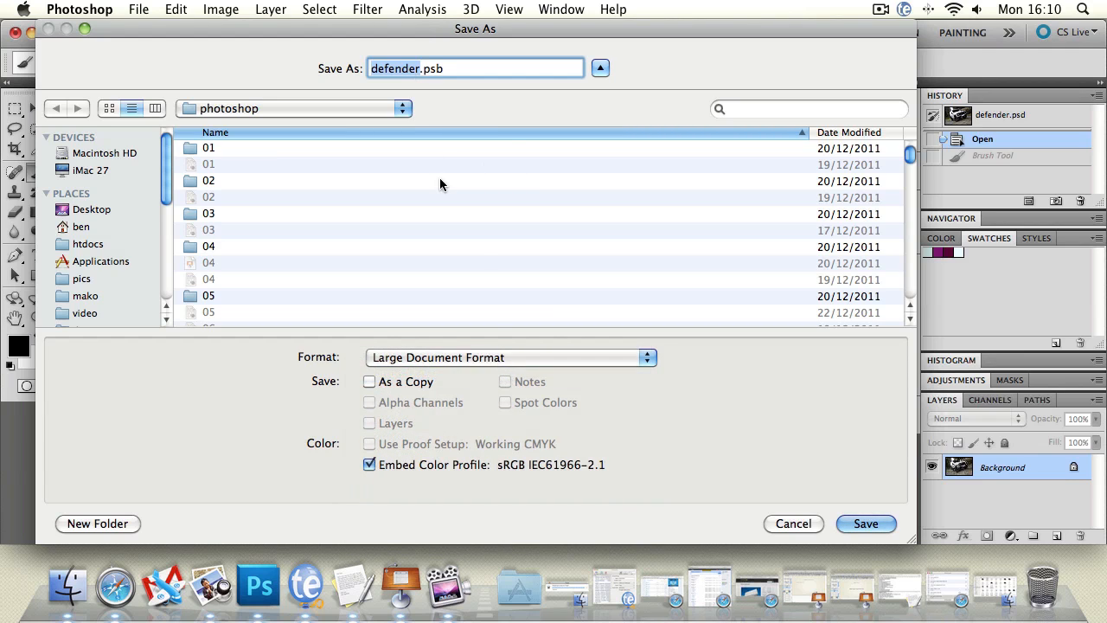
Turn the As a Copy save option on, compare with the open image behind the dialog, and turn the option off.
{"action": "left_click", "coordinate": [370, 382]}
{"action": "left_click_drag", "start_coordinate": [434, 29], "coordinate": [442, 270]}
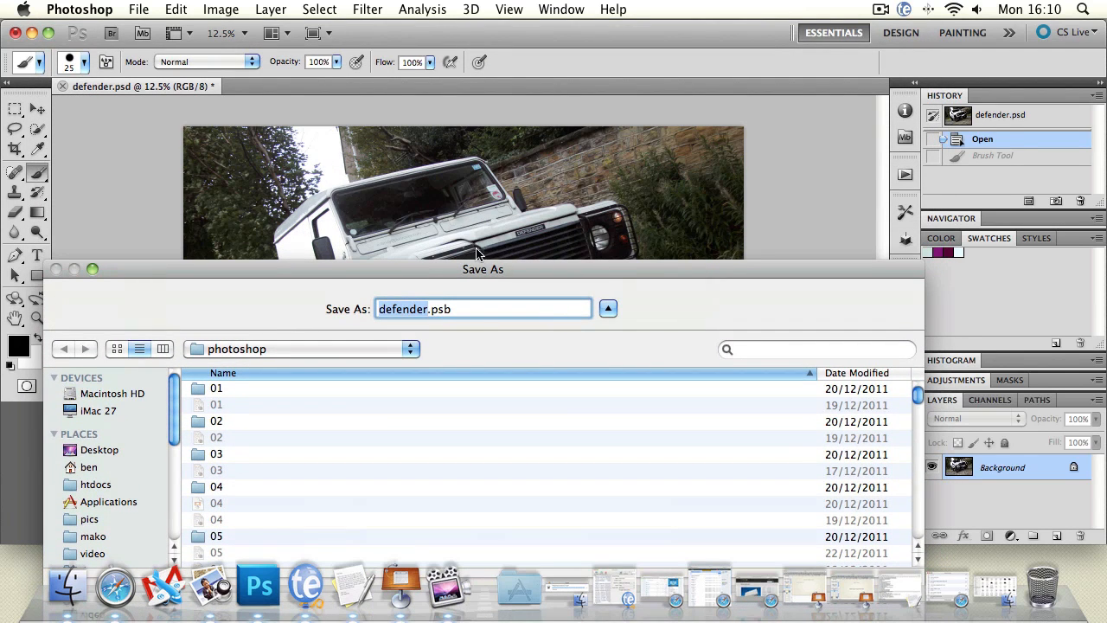
{"action": "left_click_drag", "start_coordinate": [468, 269], "coordinate": [433, 15]}
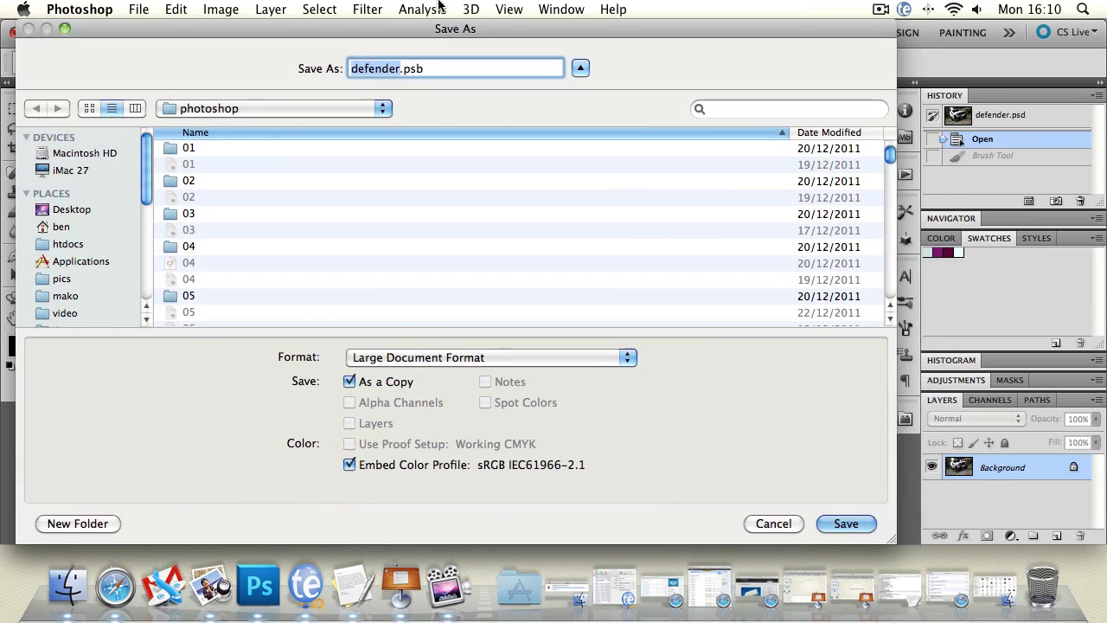
{"action": "left_click", "coordinate": [346, 383]}
Change the save format to TIFF, review the list of other formats, and cancel the save.
{"action": "left_click", "coordinate": [462, 359]}
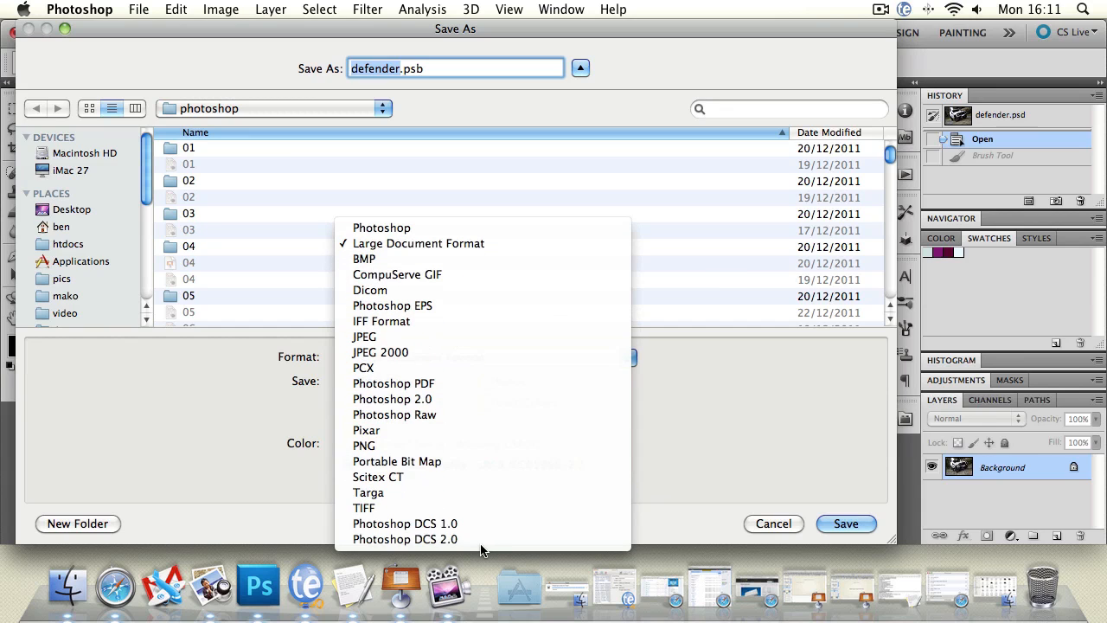
{"action": "left_click", "coordinate": [476, 505]}
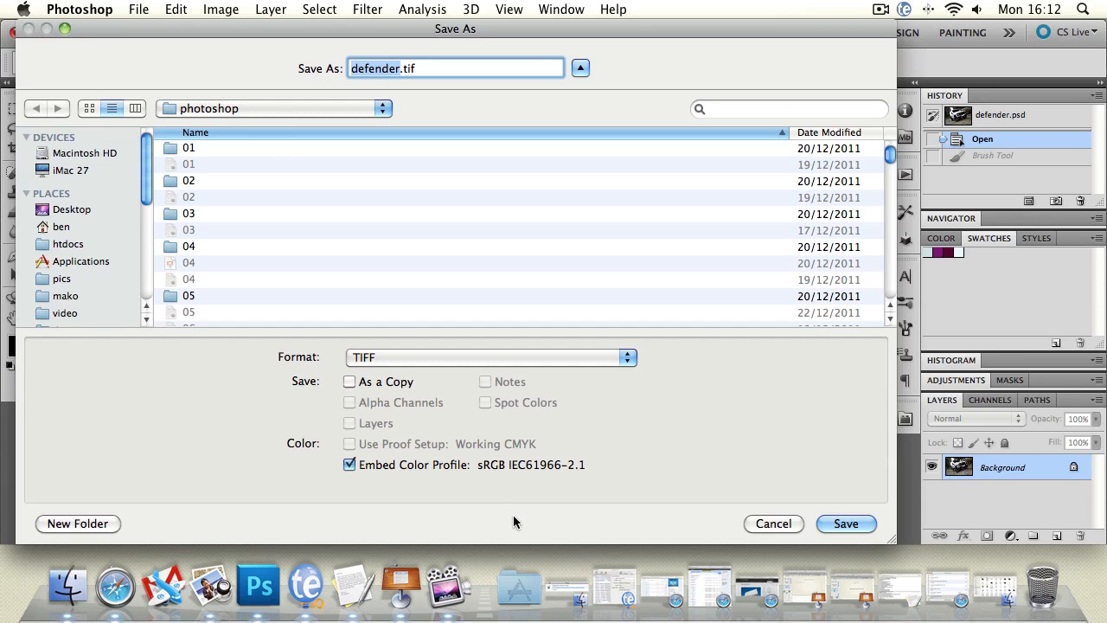
{"action": "left_click", "coordinate": [502, 357]}
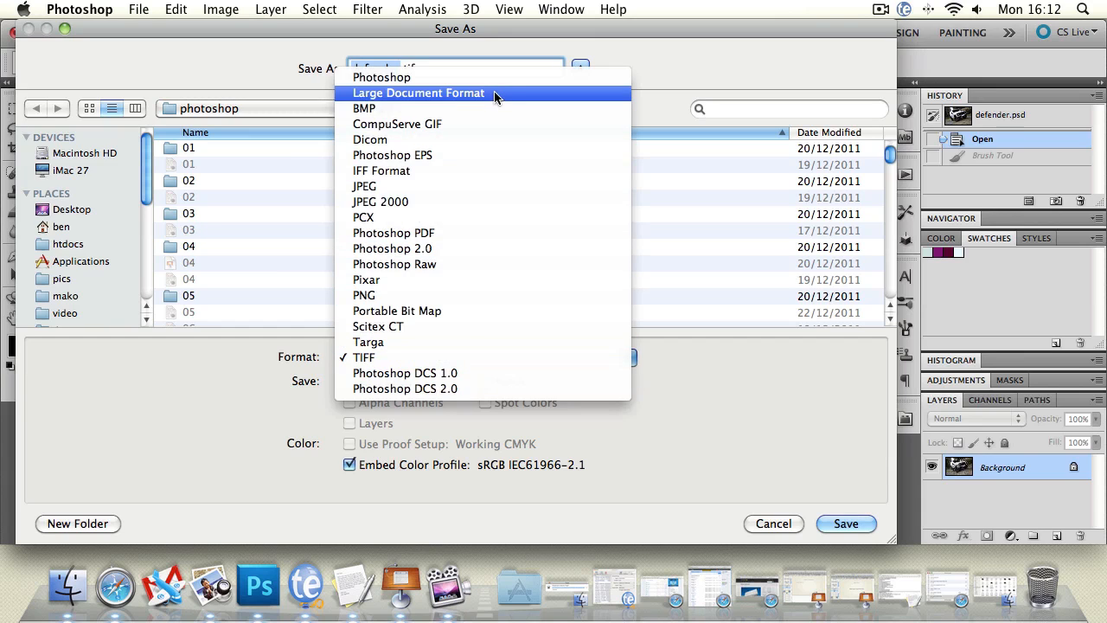
{"action": "left_click", "coordinate": [736, 381]}
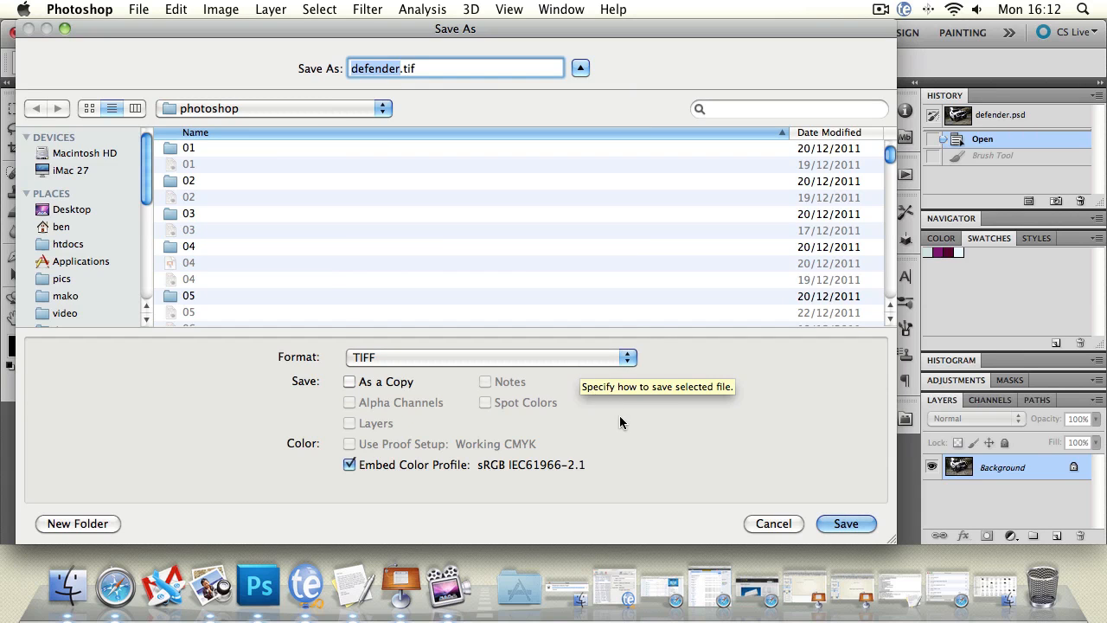
{"action": "left_click", "coordinate": [773, 523]}
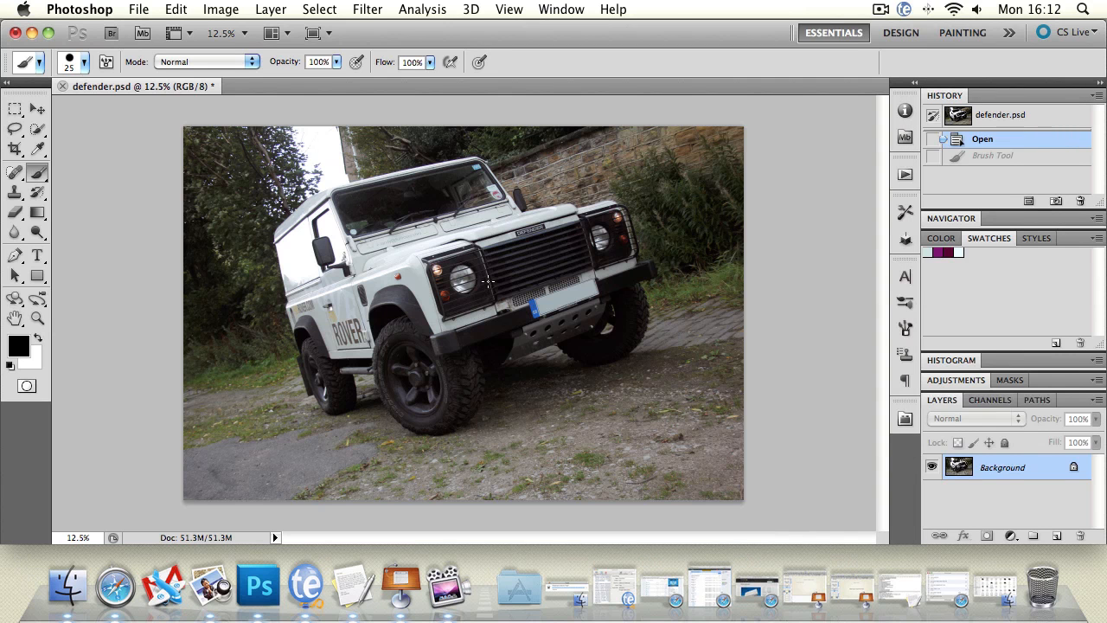
Save the image under the name defender.jpg in JPEG format, continuing to the JPEG options.
{"action": "left_click", "coordinate": [143, 8]}
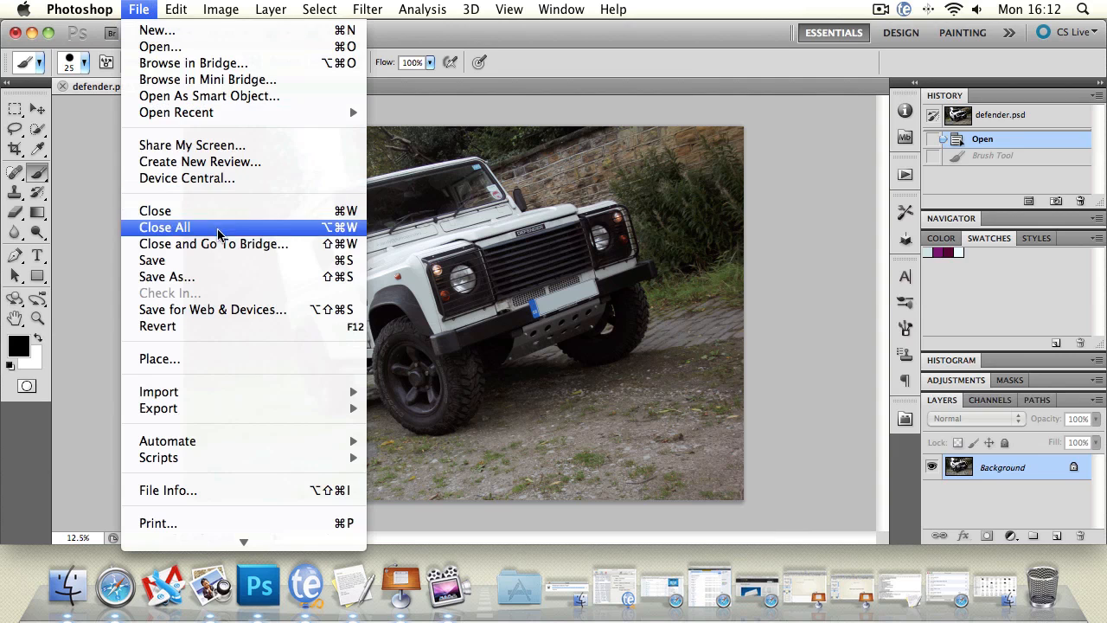
{"action": "left_click", "coordinate": [218, 275]}
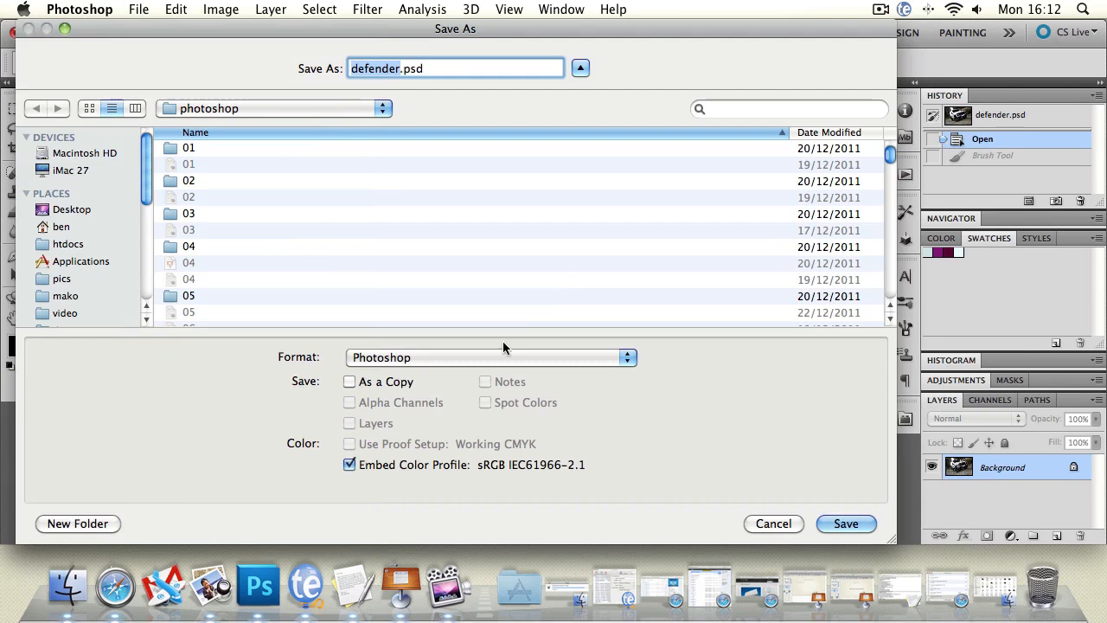
{"action": "left_click", "coordinate": [487, 359]}
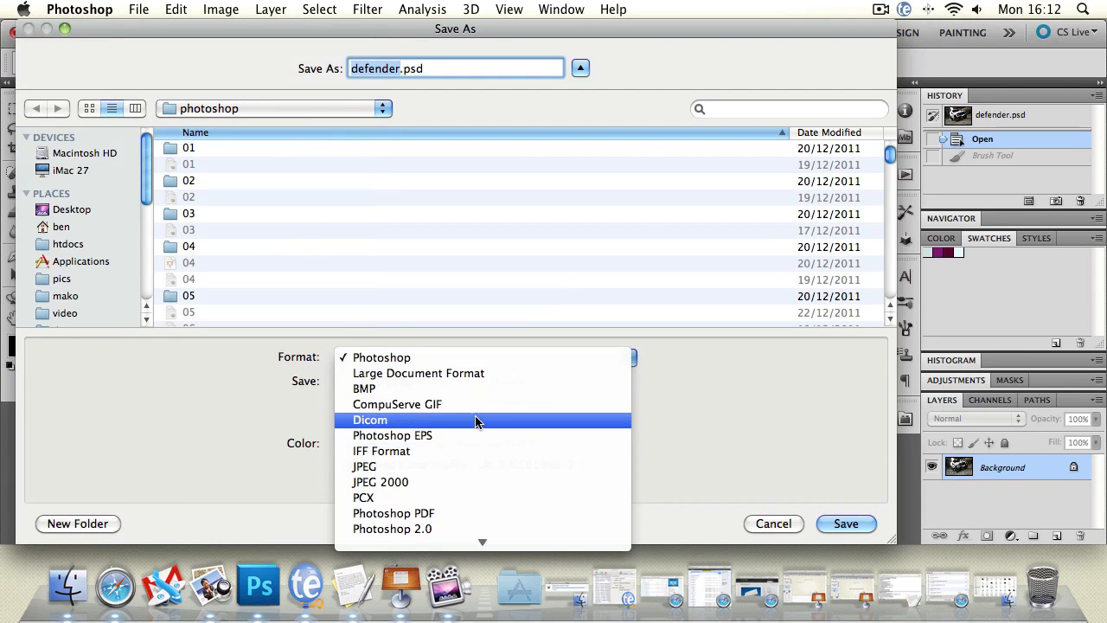
{"action": "left_click", "coordinate": [443, 375]}
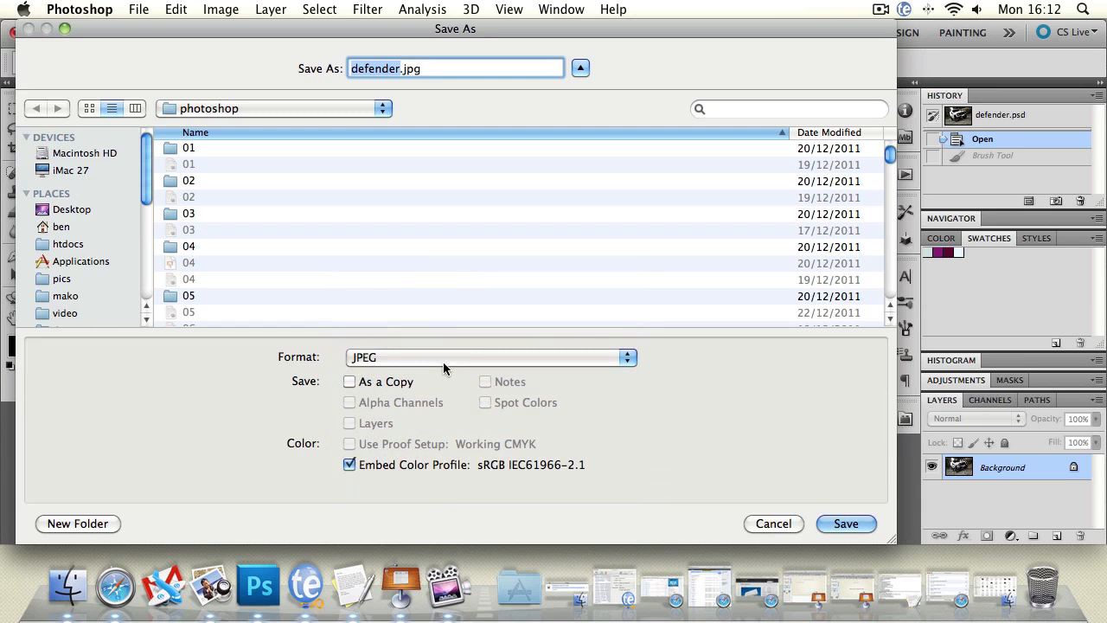
{"action": "left_click_drag", "start_coordinate": [467, 32], "coordinate": [475, 32]}
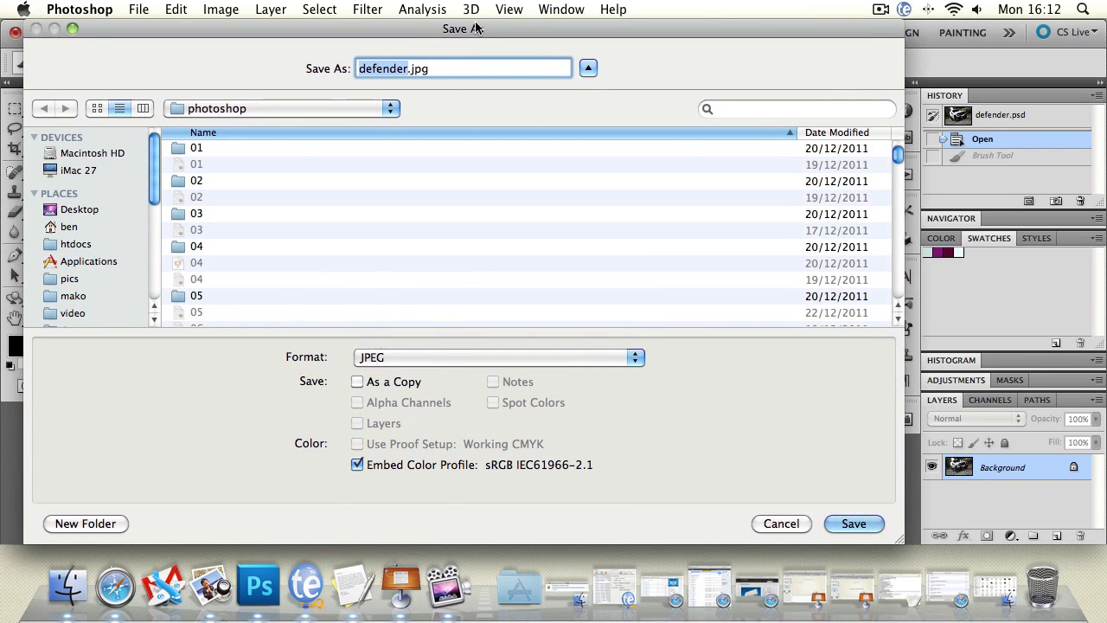
{"action": "key", "text": "Return"}
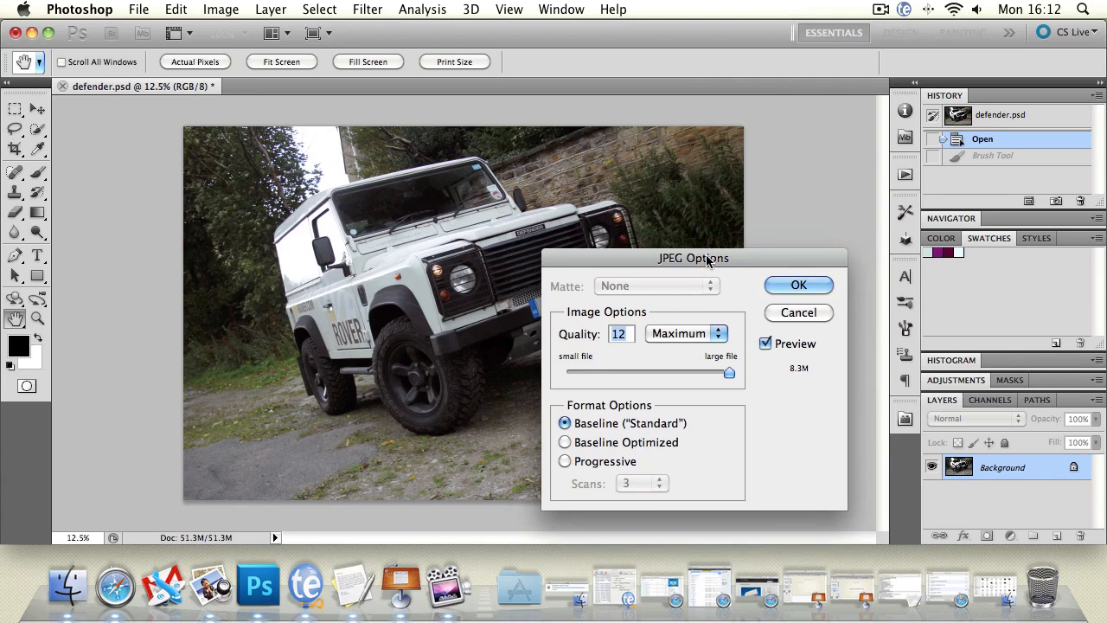
Move the JPEG options off the vehicle, try quality 1 and 12 to compare file sizes, and set the quality to 0.
{"action": "left_click_drag", "start_coordinate": [714, 251], "coordinate": [234, 168]}
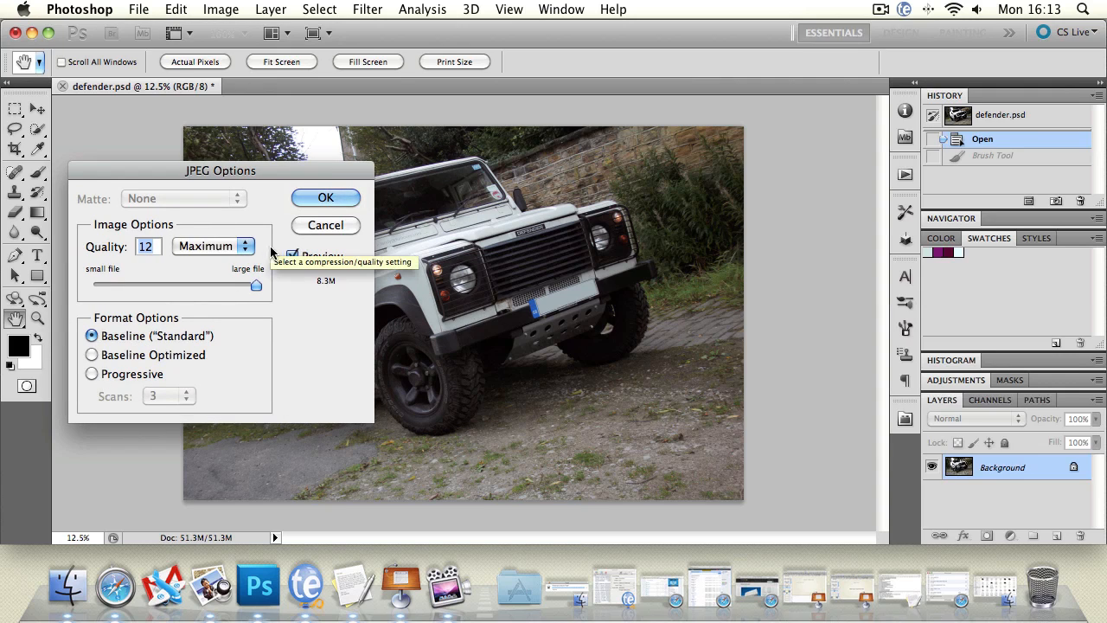
{"action": "left_click_drag", "start_coordinate": [255, 281], "coordinate": [109, 285]}
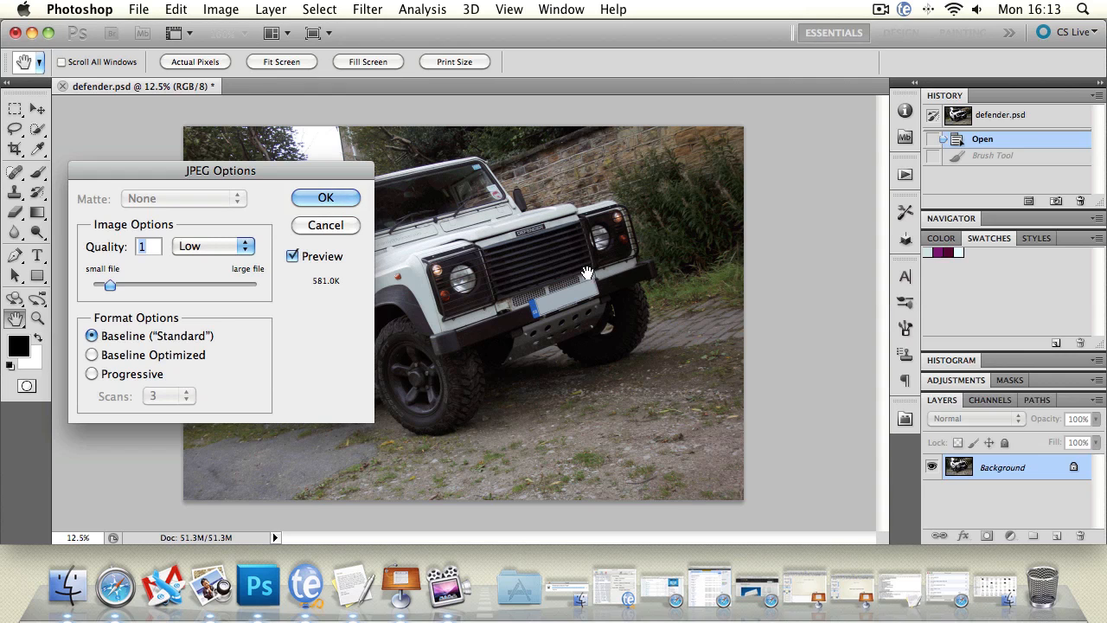
{"action": "left_click", "coordinate": [107, 288]}
{"action": "left_click_drag", "start_coordinate": [108, 288], "coordinate": [317, 286]}
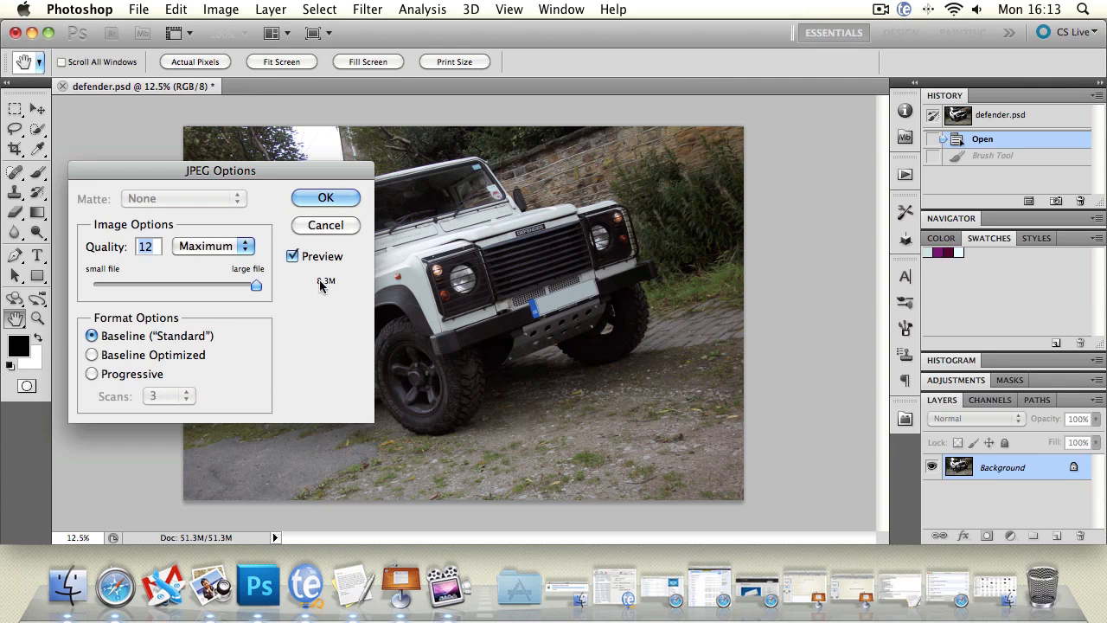
{"action": "left_click_drag", "start_coordinate": [256, 284], "coordinate": [68, 286]}
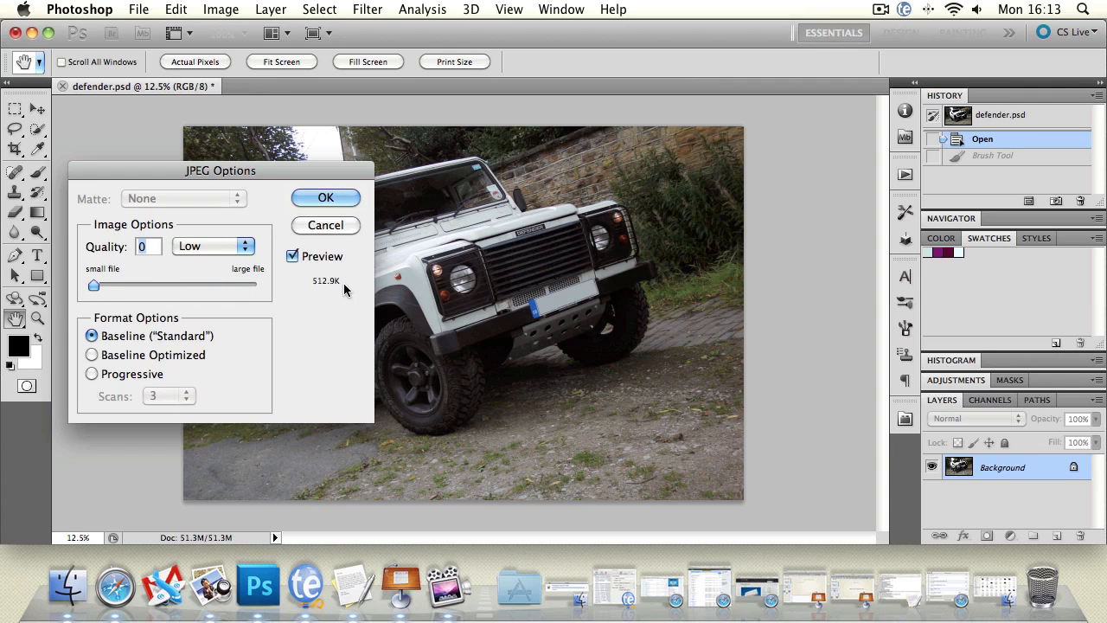
Raise the JPEG quality to the maximum of 12 to compare the file size, and cancel the JPEG save.
{"action": "left_click_drag", "start_coordinate": [87, 278], "coordinate": [259, 286]}
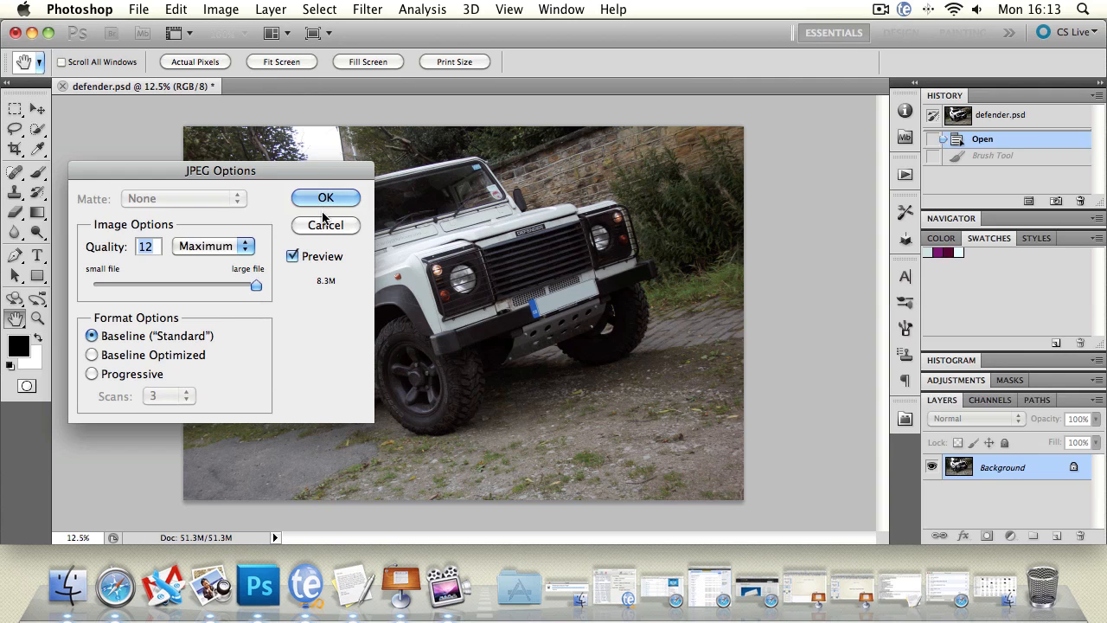
{"action": "left_click", "coordinate": [249, 245]}
{"action": "left_click", "coordinate": [291, 224]}
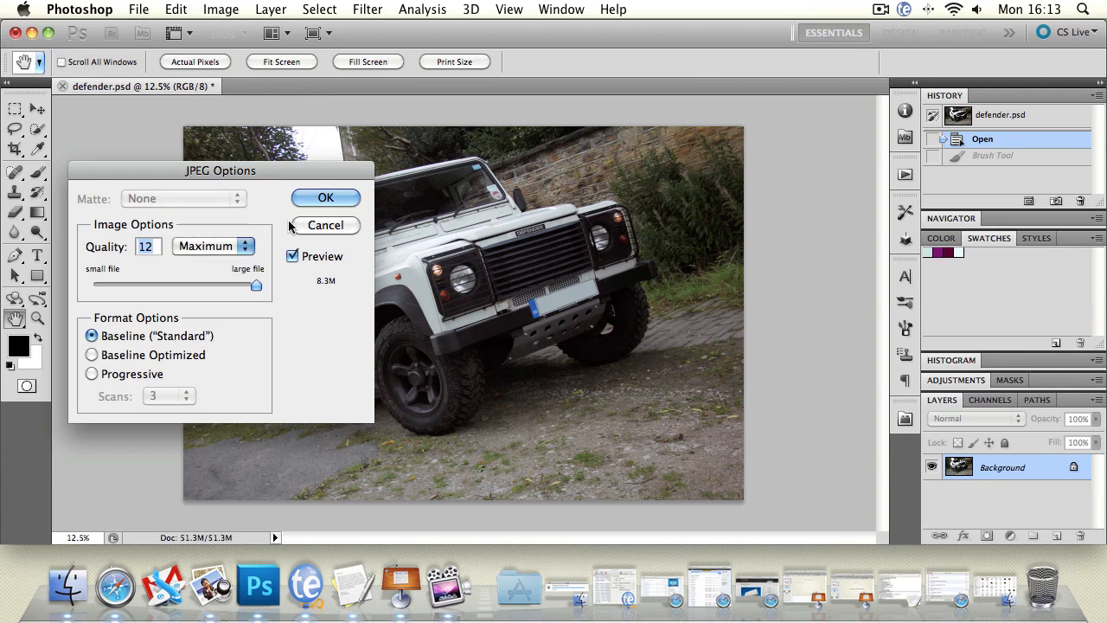
{"action": "left_click", "coordinate": [296, 225]}
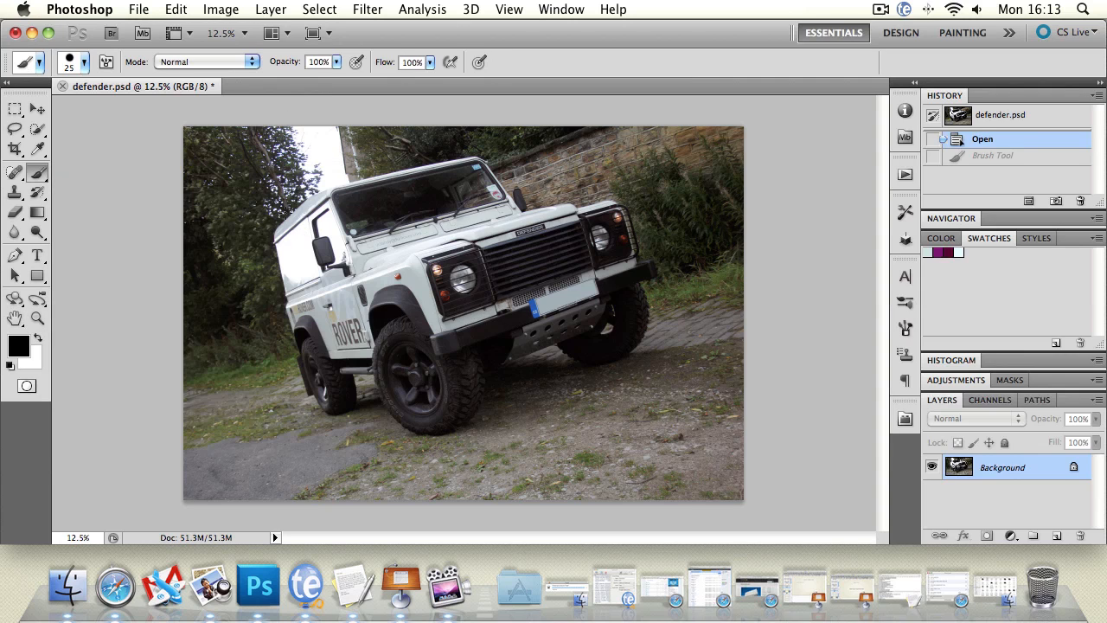
{"action": "left_click", "coordinate": [131, 8]}
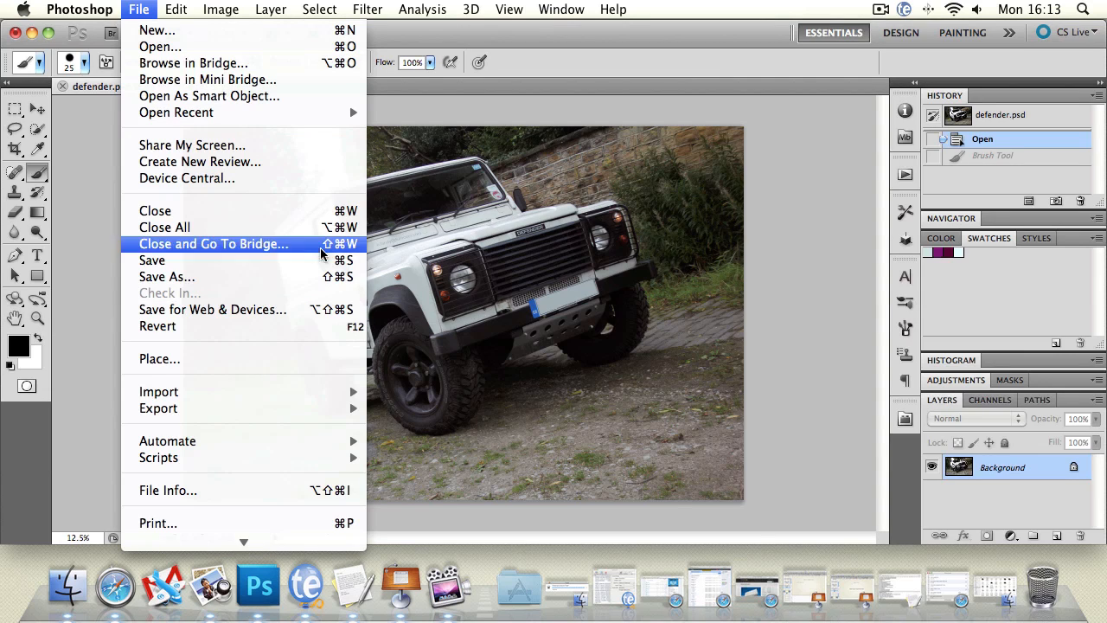
{"action": "left_click", "coordinate": [298, 311]}
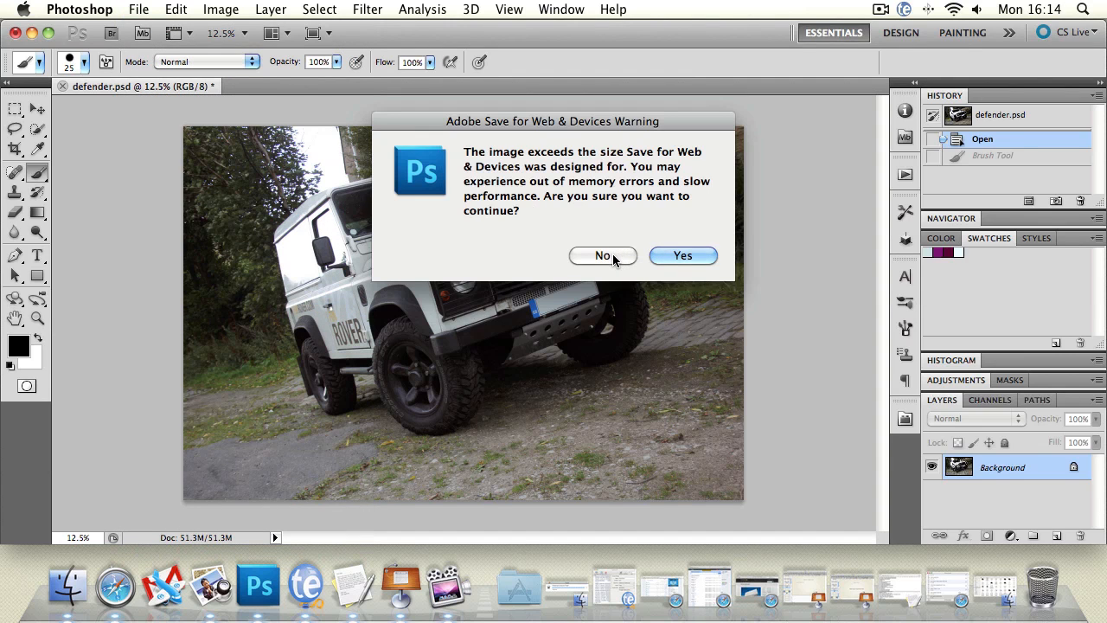
{"action": "left_click", "coordinate": [612, 253]}
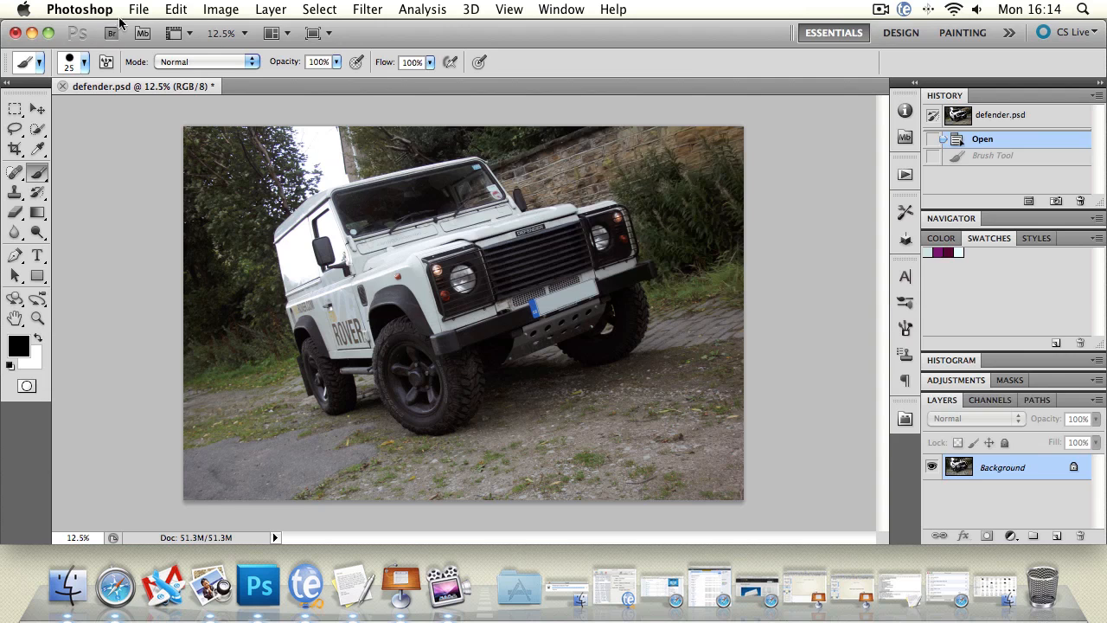
Resize the image to a width of 2500 pixels with its proportions constrained.
{"action": "left_click", "coordinate": [201, 9]}
{"action": "left_click", "coordinate": [246, 164]}
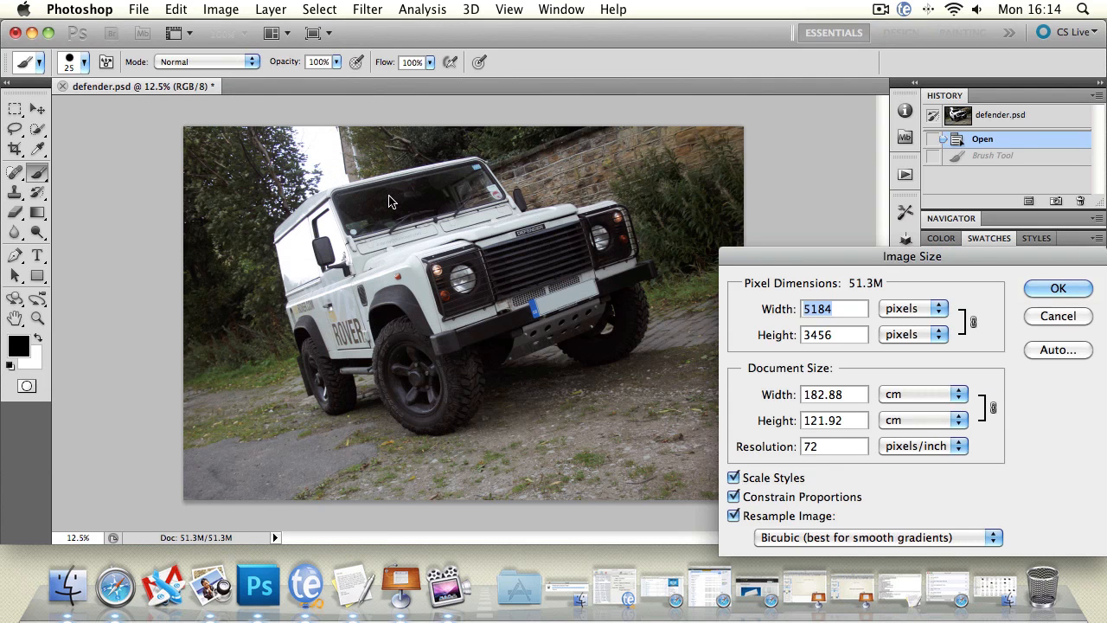
{"action": "type", "text": "2"}
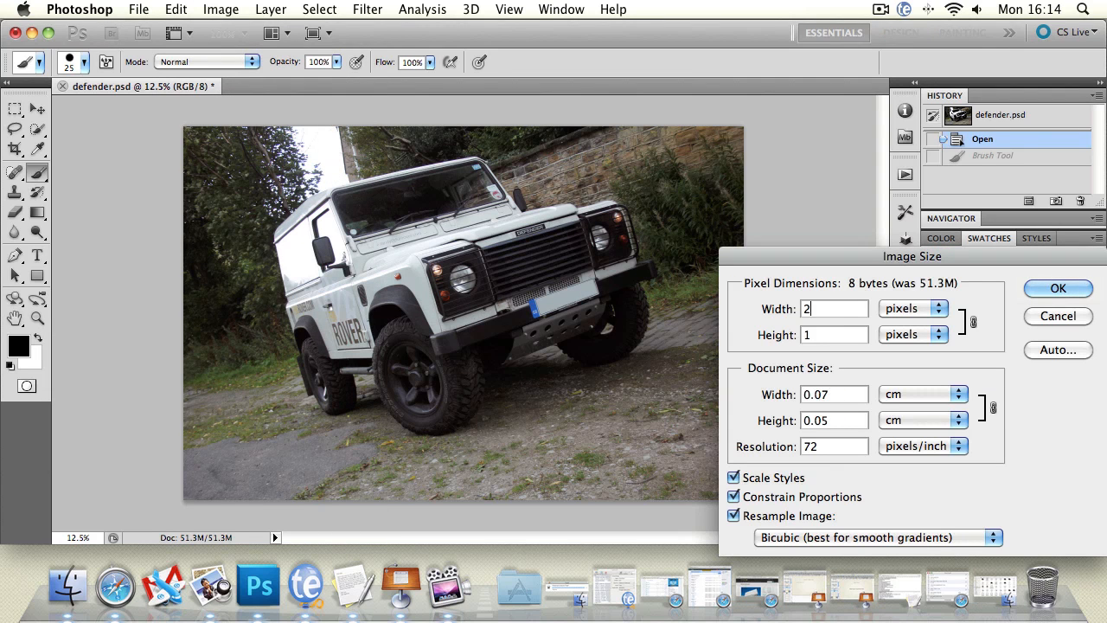
{"action": "type", "text": "500"}
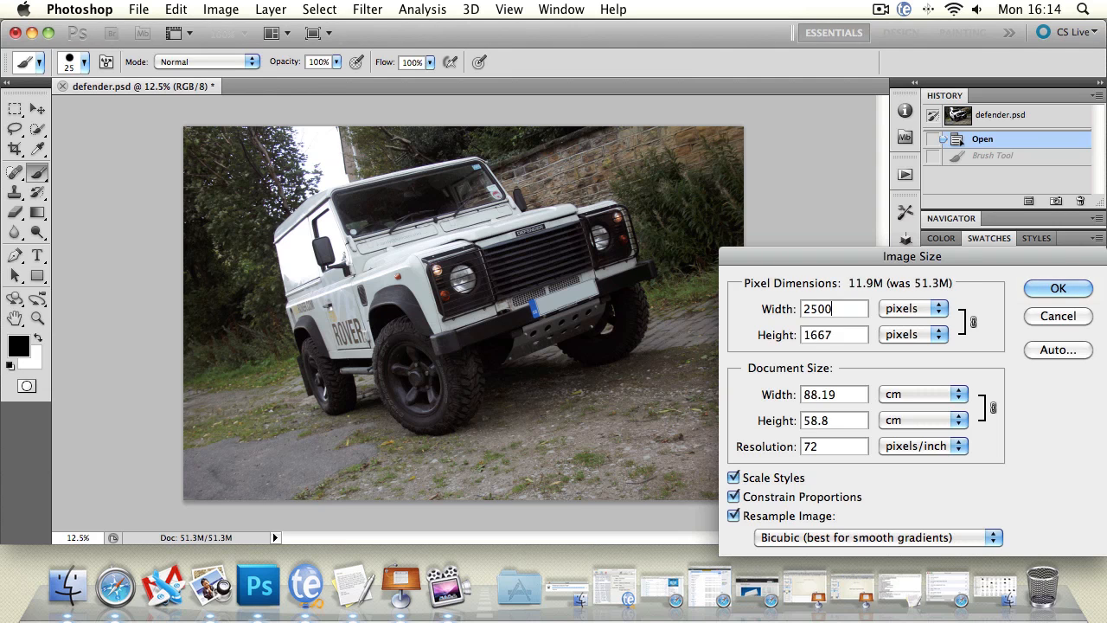
{"action": "key", "text": "Return"}
Start Save for Web & Devices for the resized image and fit its window to the screen.
{"action": "left_click", "coordinate": [221, 8]}
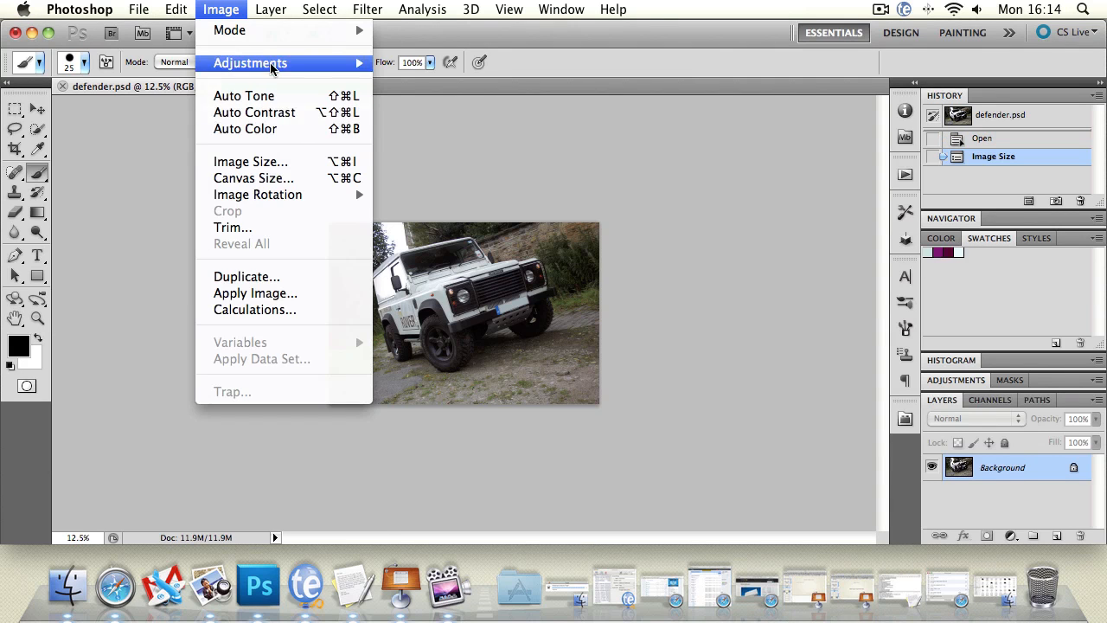
{"action": "mouse_move", "coordinate": [138, 7]}
{"action": "left_click", "coordinate": [212, 309]}
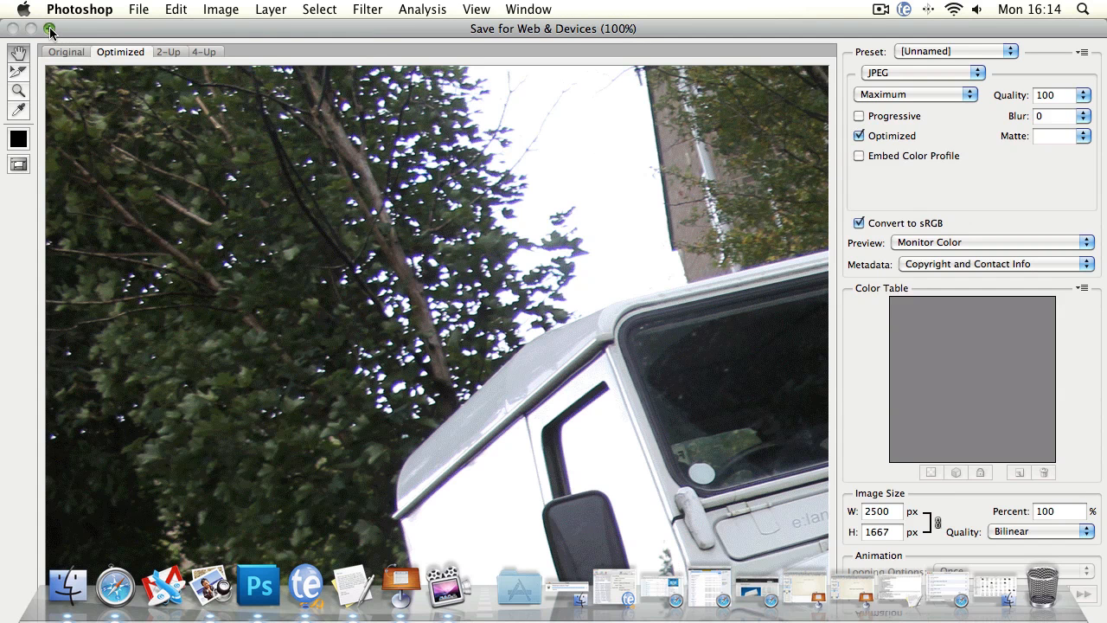
{"action": "left_click", "coordinate": [50, 29]}
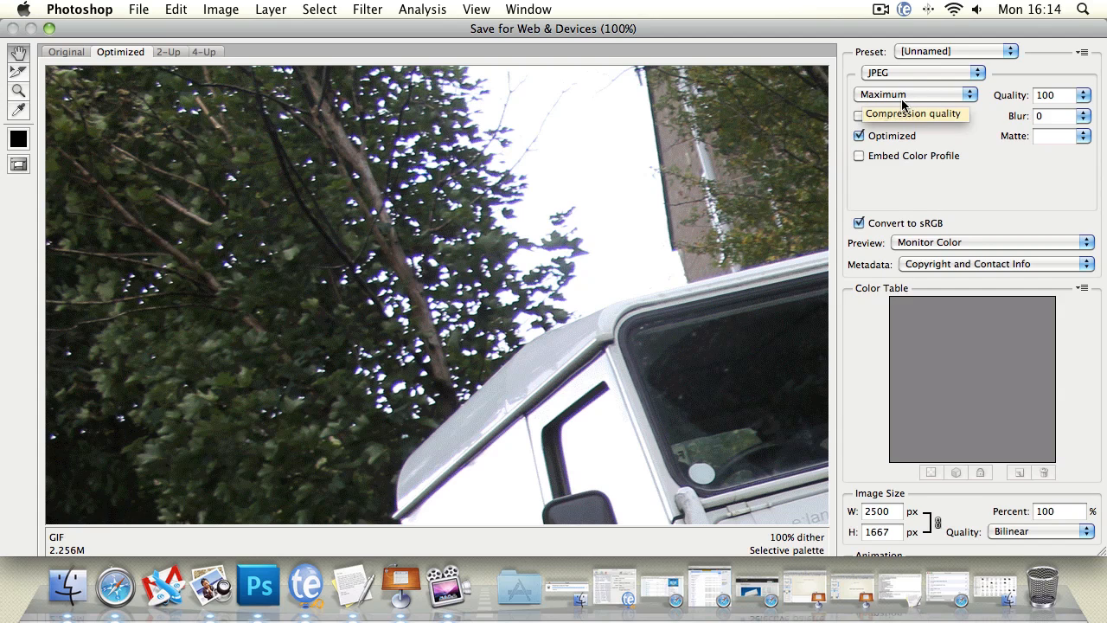
Review the JPEG quality slider and the available matte, preview colour and metadata options.
{"action": "left_click", "coordinate": [1084, 96]}
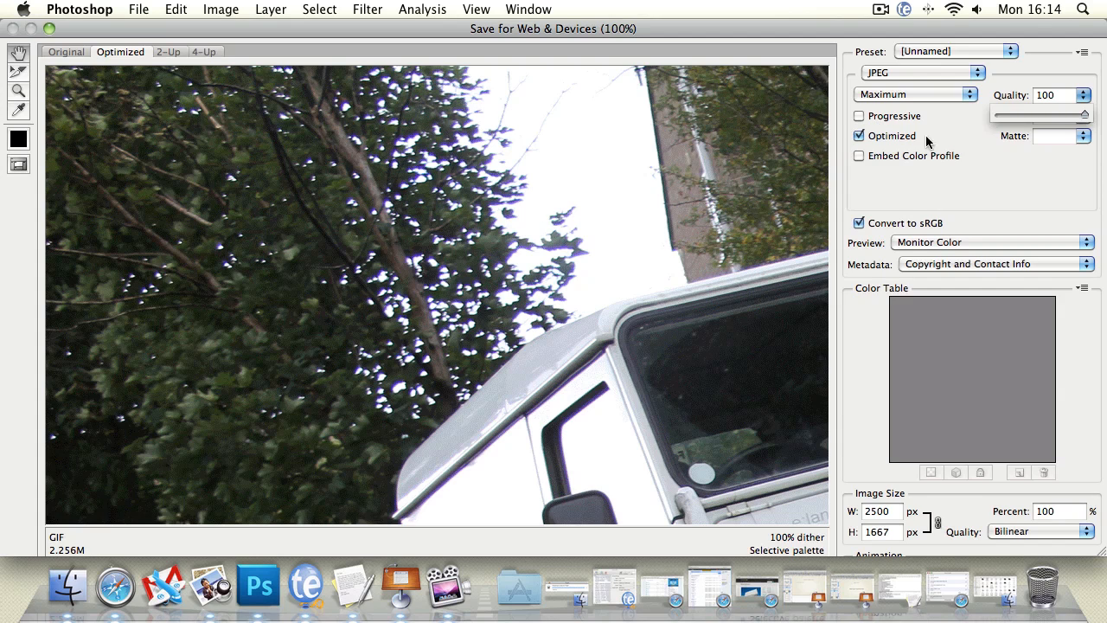
{"action": "left_click", "coordinate": [859, 136]}
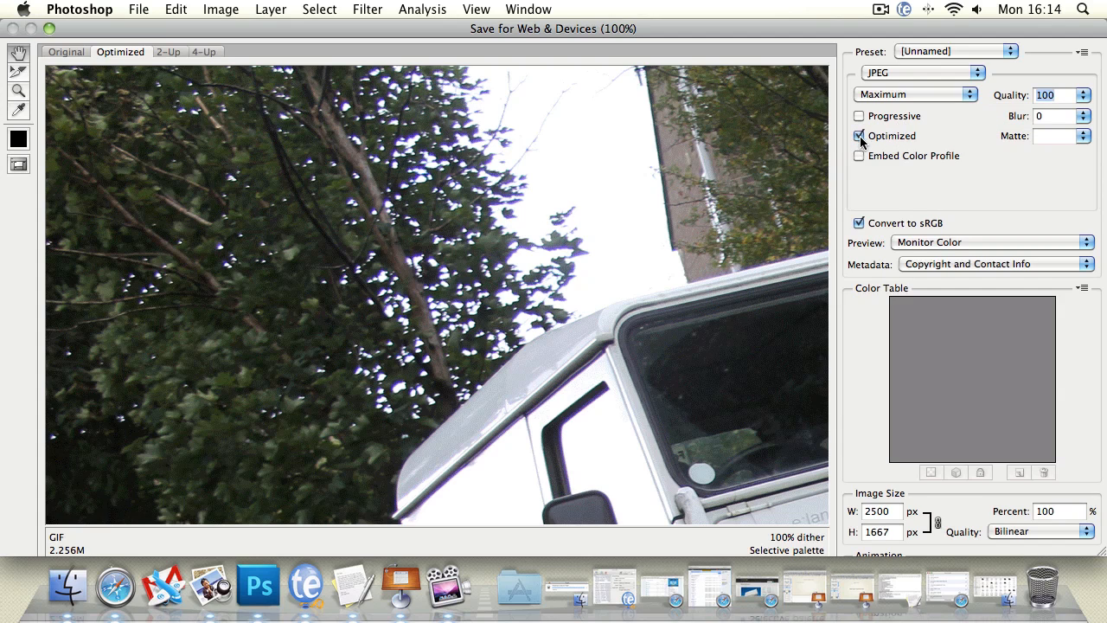
{"action": "left_click", "coordinate": [1082, 136]}
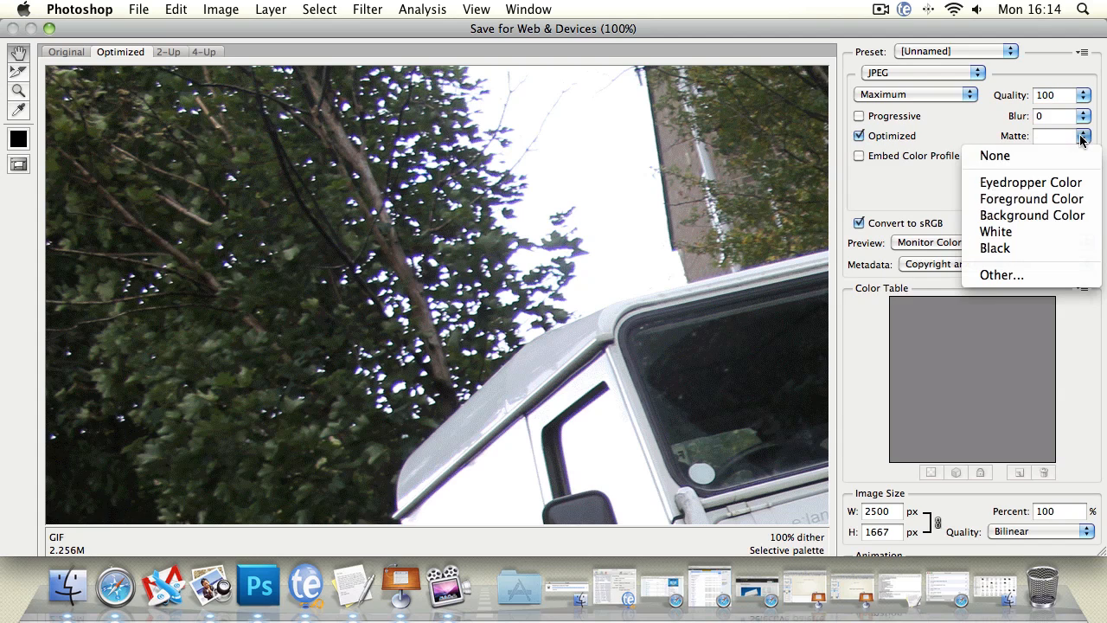
{"action": "left_click", "coordinate": [908, 181]}
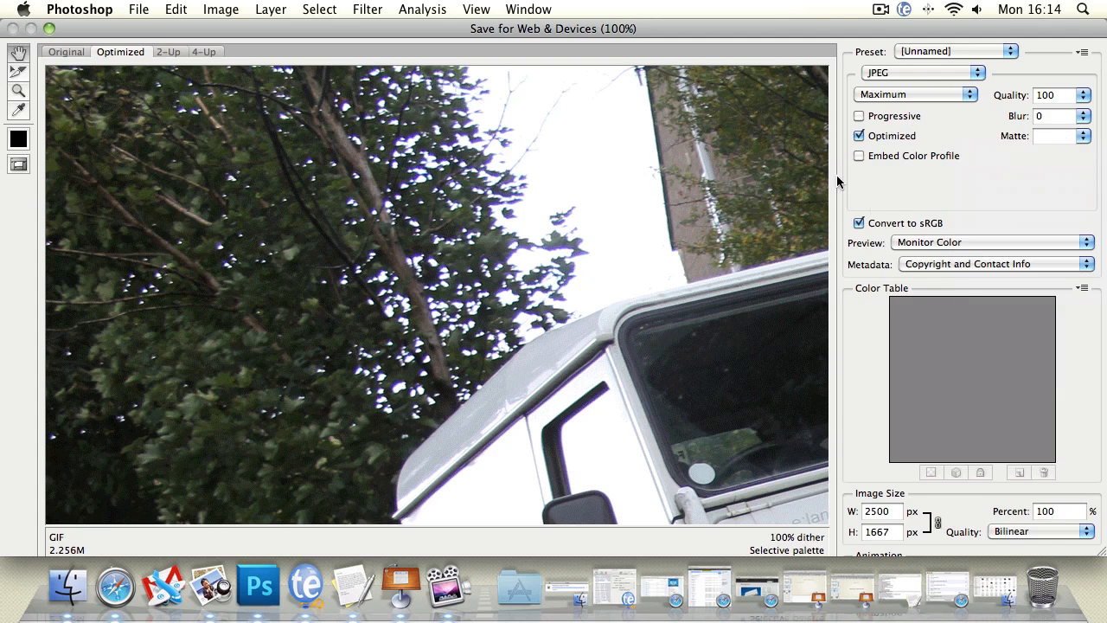
{"action": "left_click", "coordinate": [945, 250]}
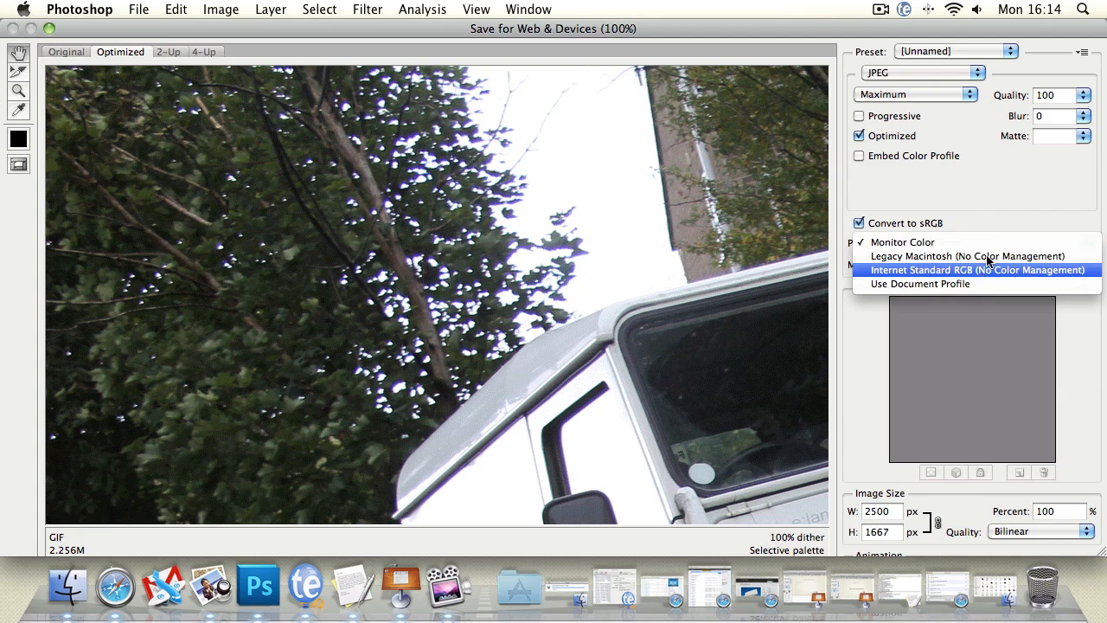
{"action": "left_click", "coordinate": [1005, 193]}
{"action": "left_click", "coordinate": [997, 263]}
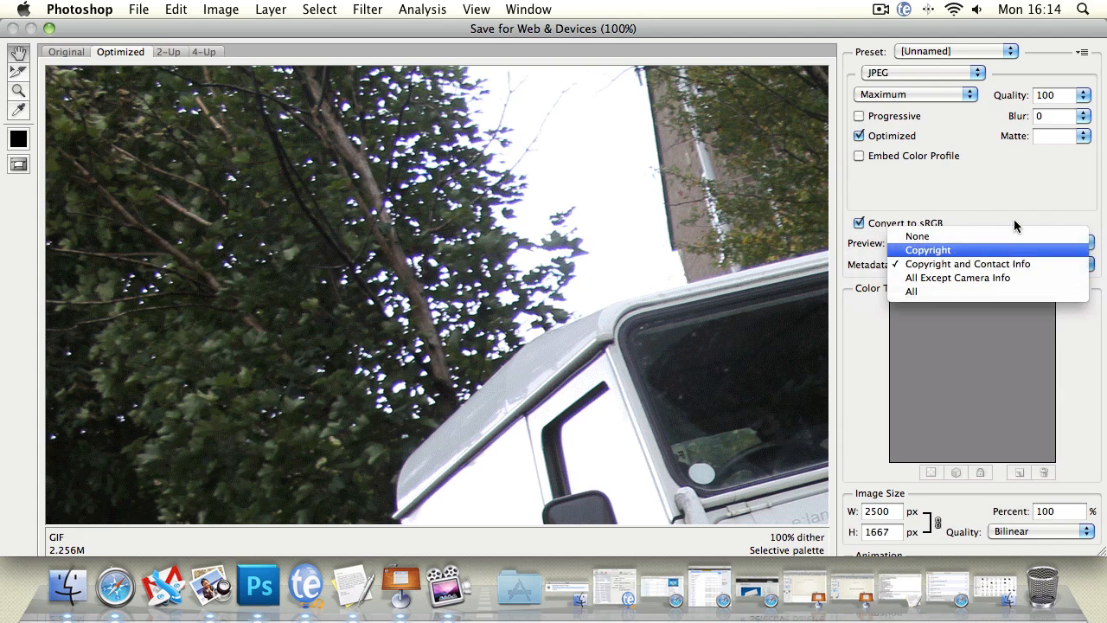
{"action": "left_click", "coordinate": [995, 197]}
Shift the window slightly and back, and review the resampling quality and preview colour choices.
{"action": "left_click_drag", "start_coordinate": [692, 28], "coordinate": [680, 28]}
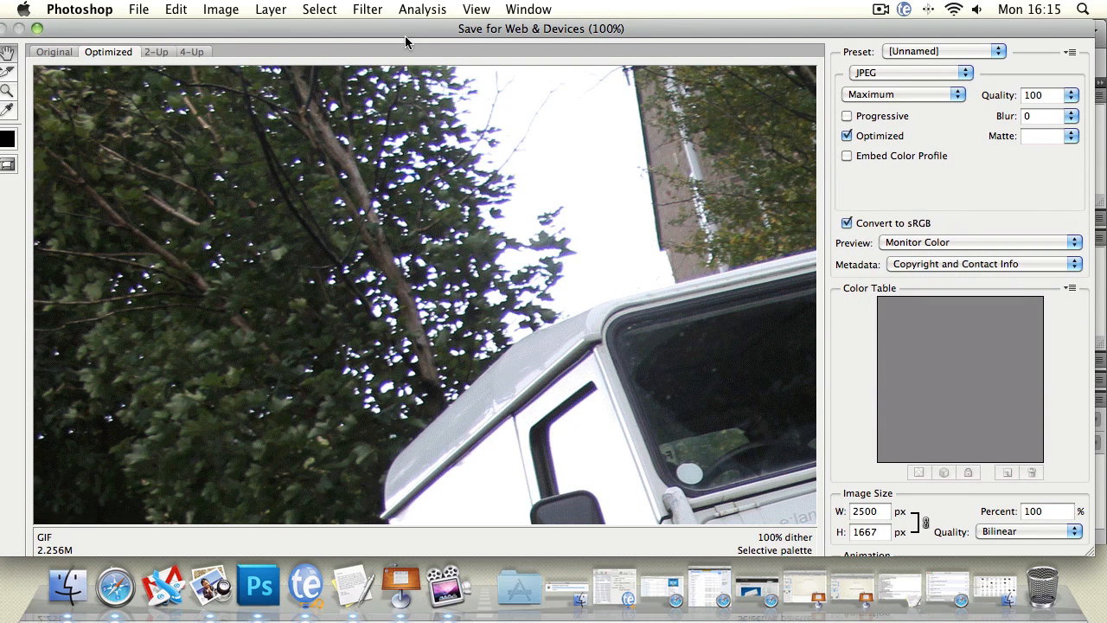
{"action": "left_click_drag", "start_coordinate": [387, 34], "coordinate": [399, 35]}
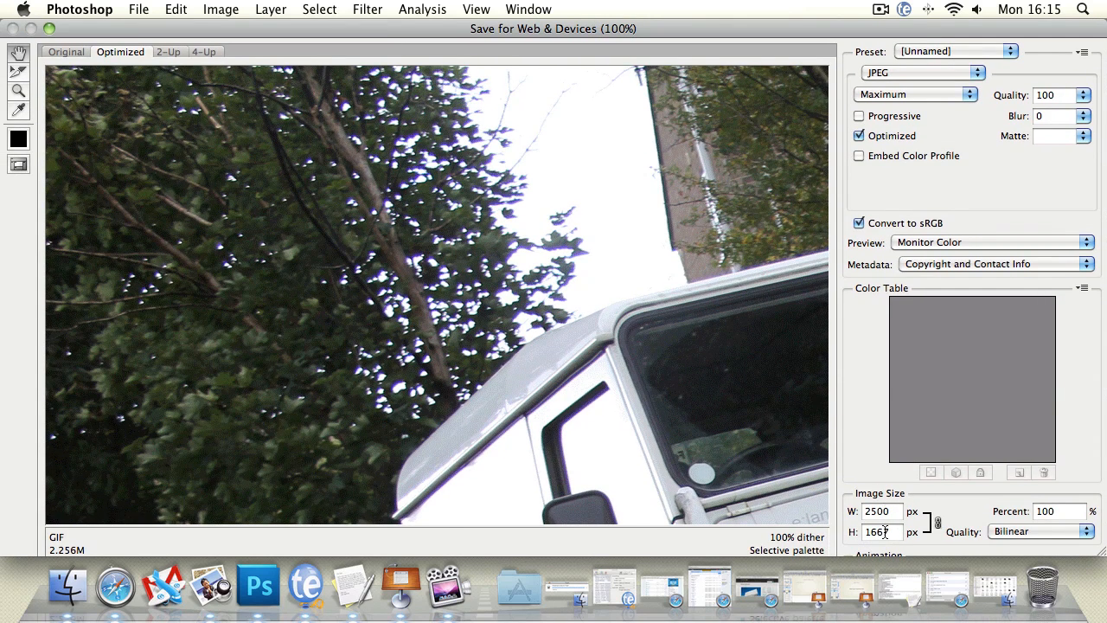
{"action": "left_click", "coordinate": [1028, 531]}
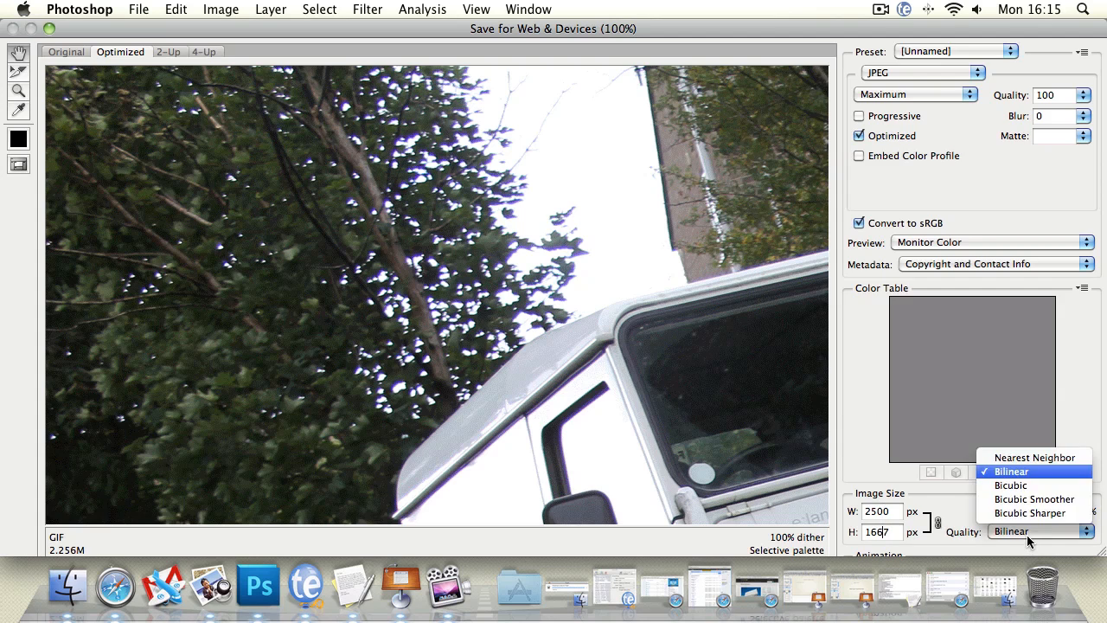
{"action": "left_click", "coordinate": [1087, 400]}
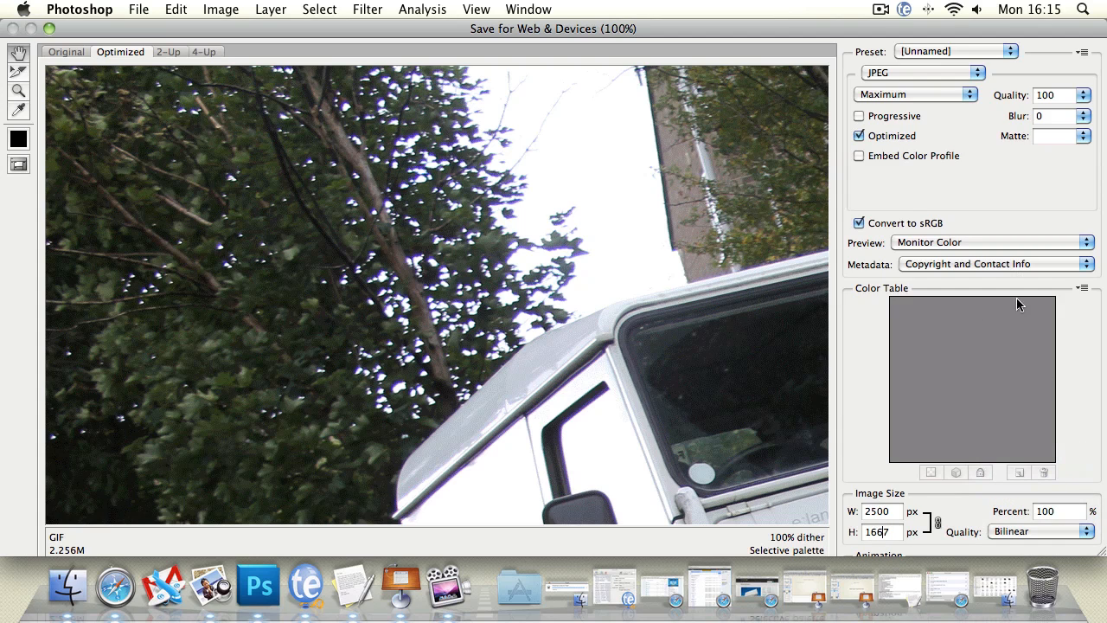
{"action": "left_click", "coordinate": [990, 244]}
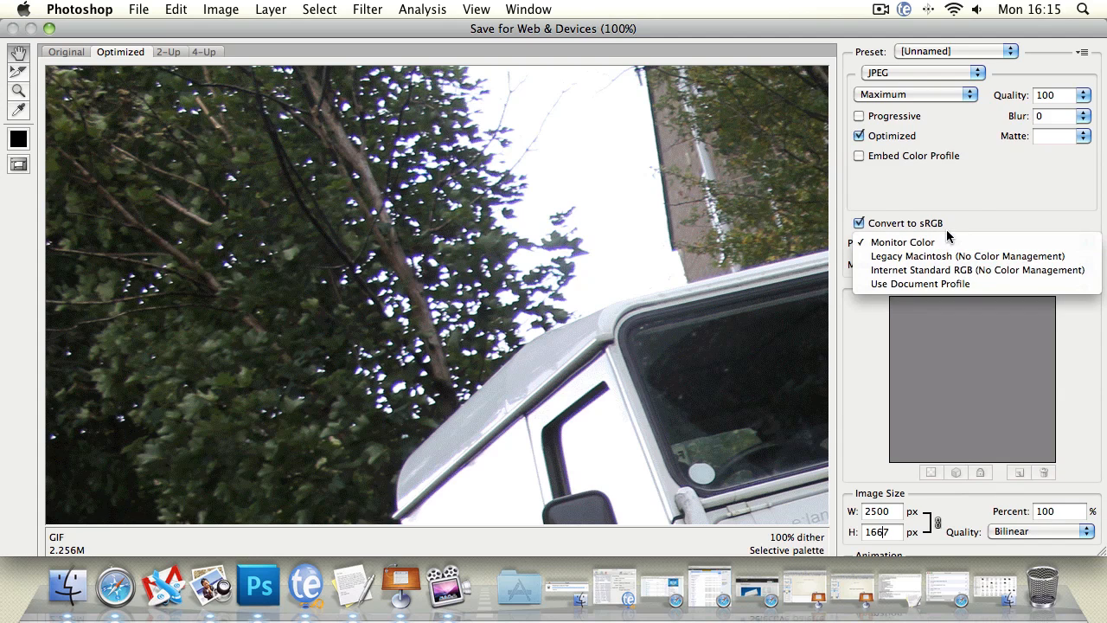
{"action": "left_click", "coordinate": [986, 203]}
Switch the web export format to GIF and compare it side by side with the original, zoomed out to 25%.
{"action": "left_click", "coordinate": [926, 72]}
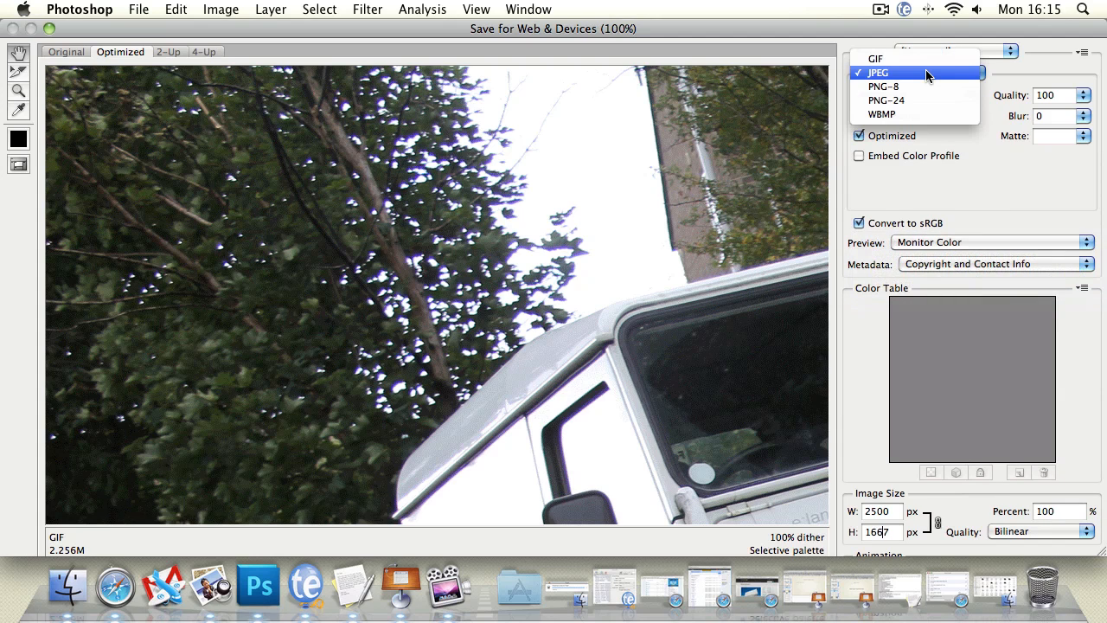
{"action": "left_click", "coordinate": [905, 58]}
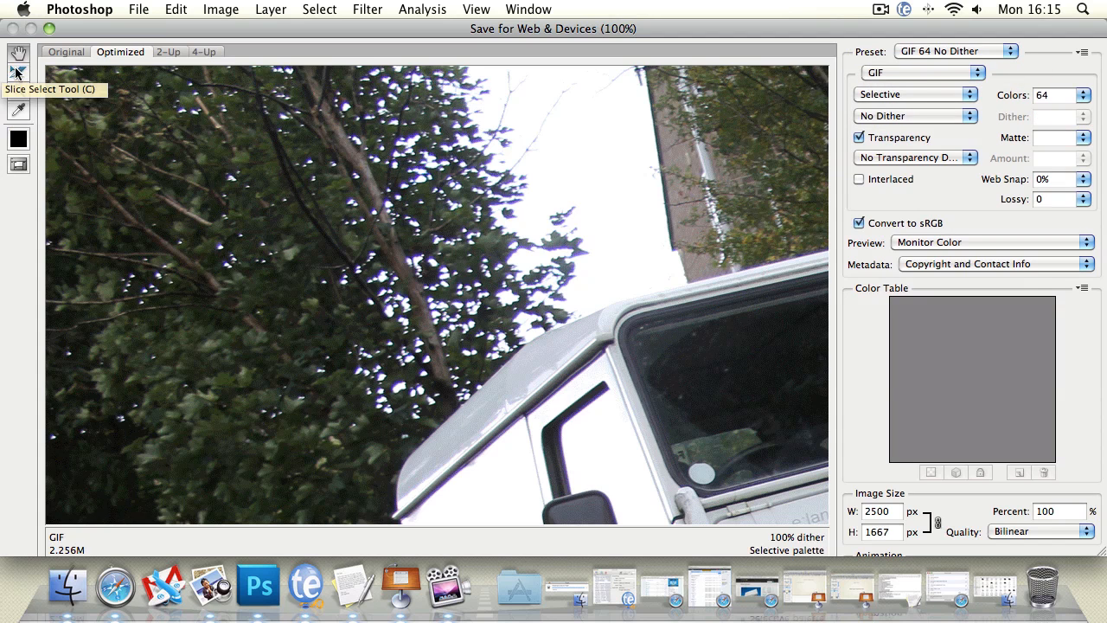
{"action": "left_click", "coordinate": [66, 51]}
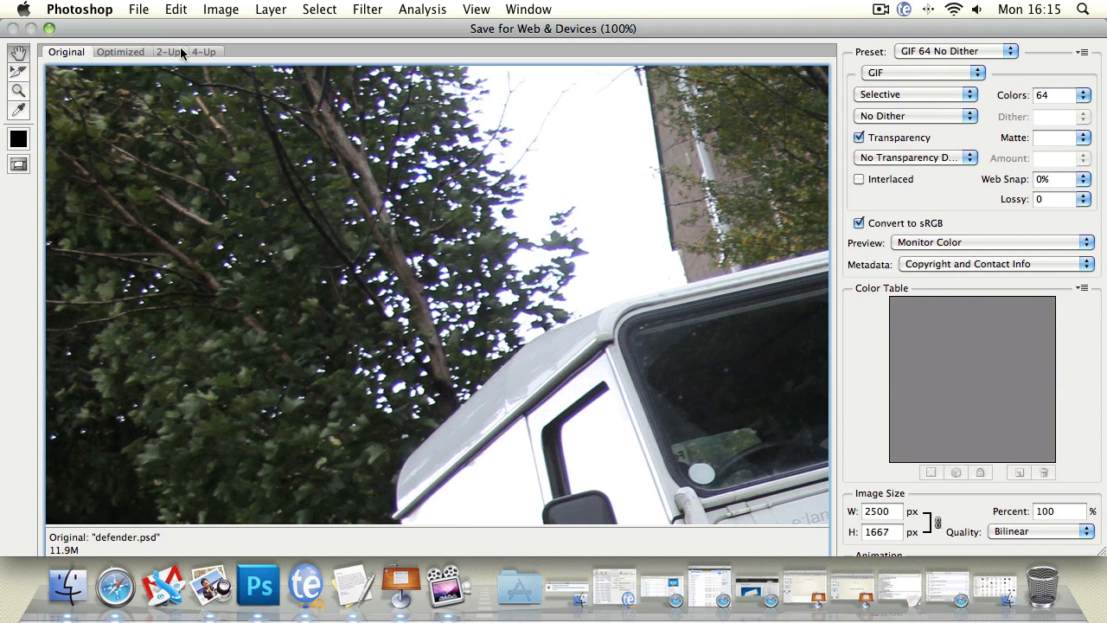
{"action": "left_click", "coordinate": [170, 52]}
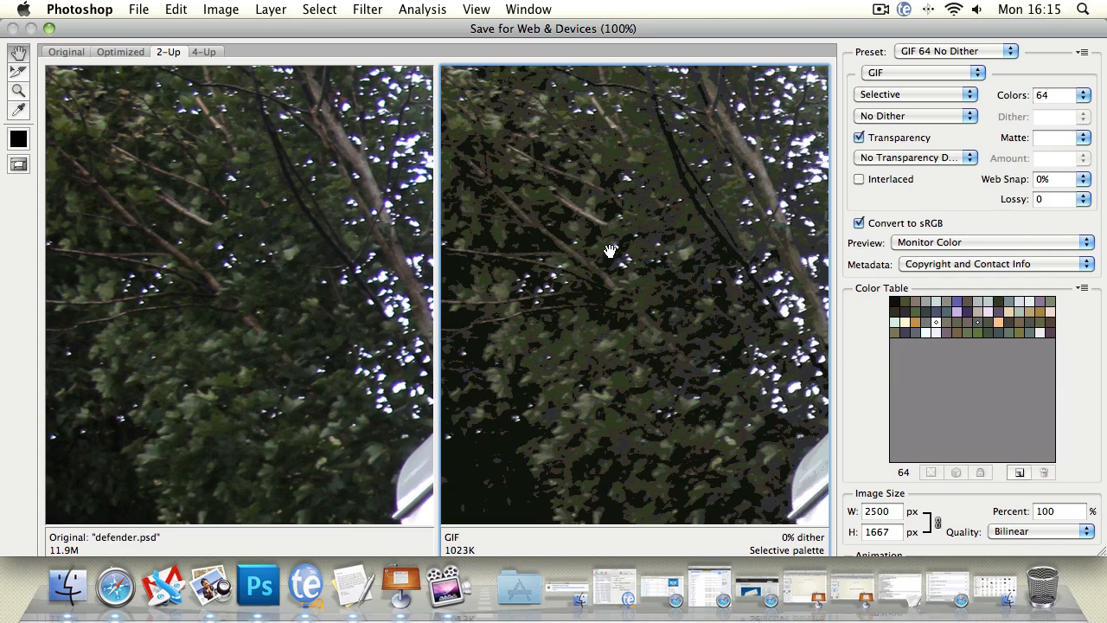
{"action": "left_click", "coordinate": [20, 92]}
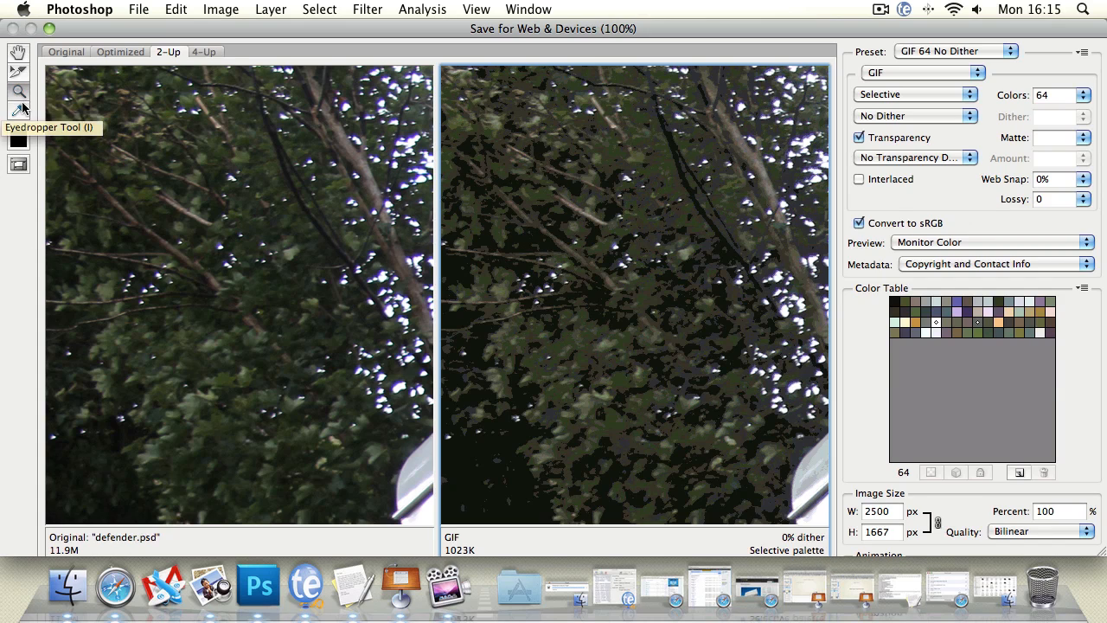
{"action": "left_click", "coordinate": [678, 190], "text": "alt"}
{"action": "left_click", "coordinate": [676, 189], "text": "alt"}
{"action": "left_click", "coordinate": [677, 189], "text": "alt"}
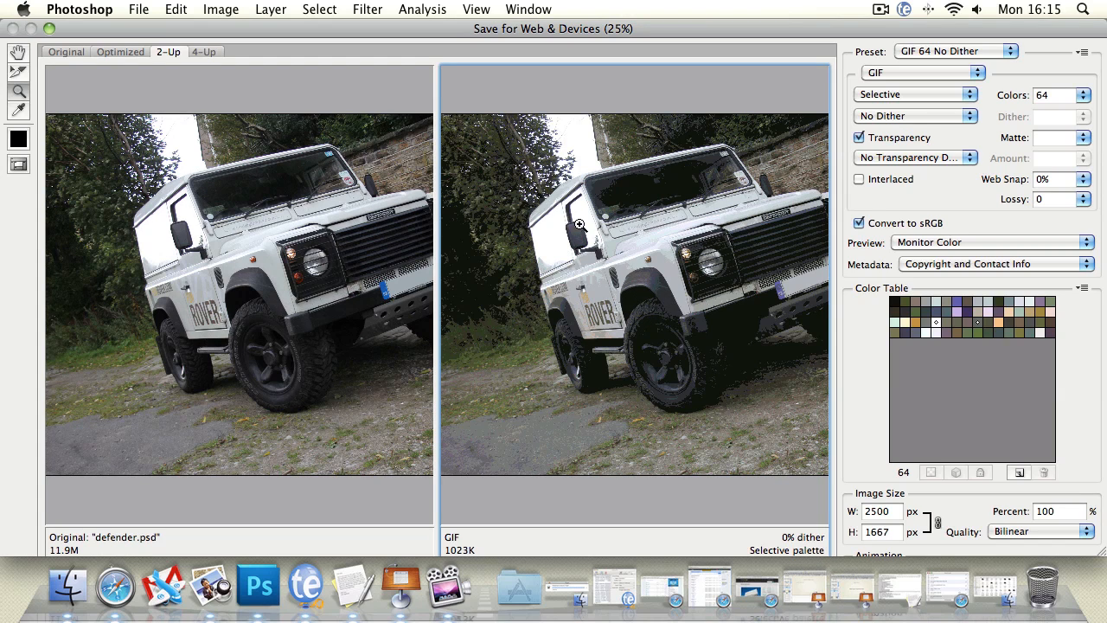
Look through the GIF color reduction algorithms and set the number of colors to 256.
{"action": "left_click", "coordinate": [941, 95]}
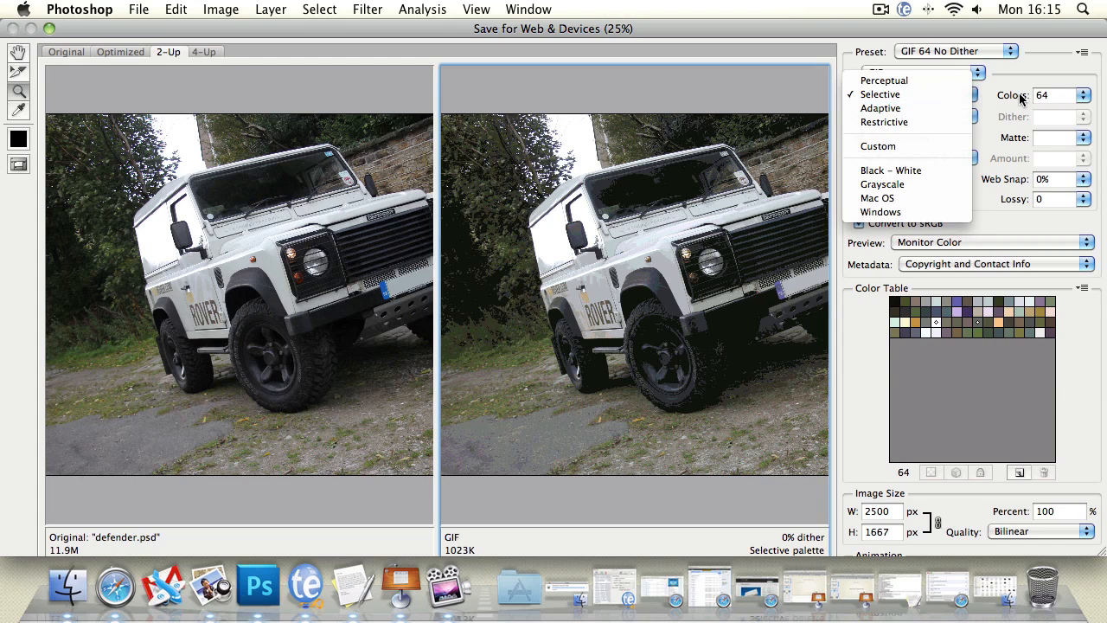
{"action": "left_click", "coordinate": [1053, 93]}
{"action": "left_click", "coordinate": [1087, 94]}
{"action": "left_click", "coordinate": [1087, 94]}
{"action": "left_click", "coordinate": [1087, 94]}
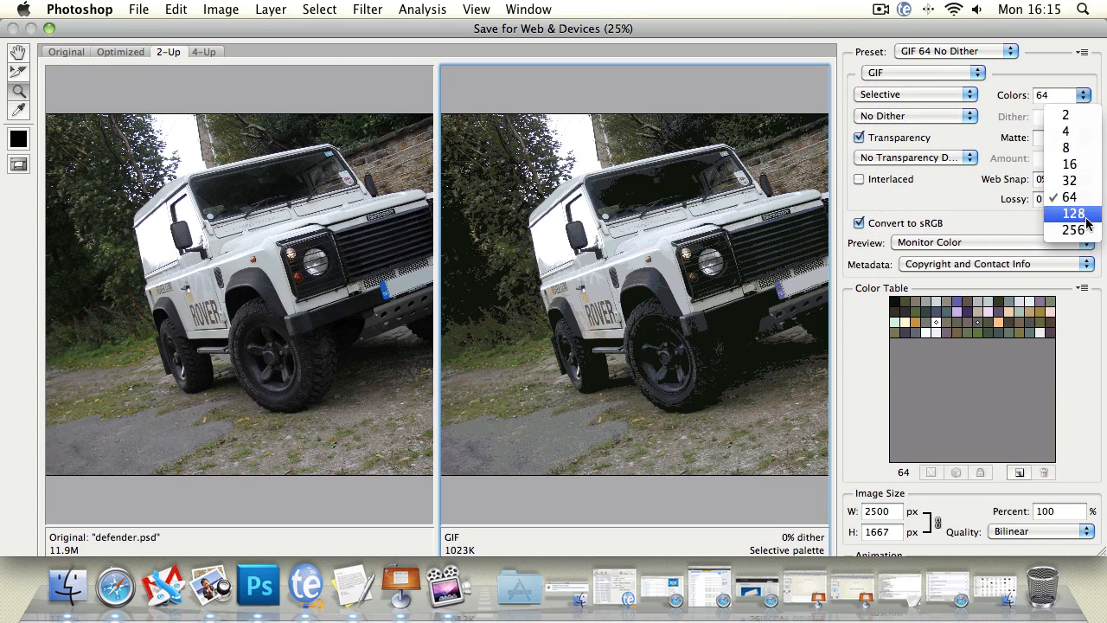
{"action": "left_click", "coordinate": [1085, 231]}
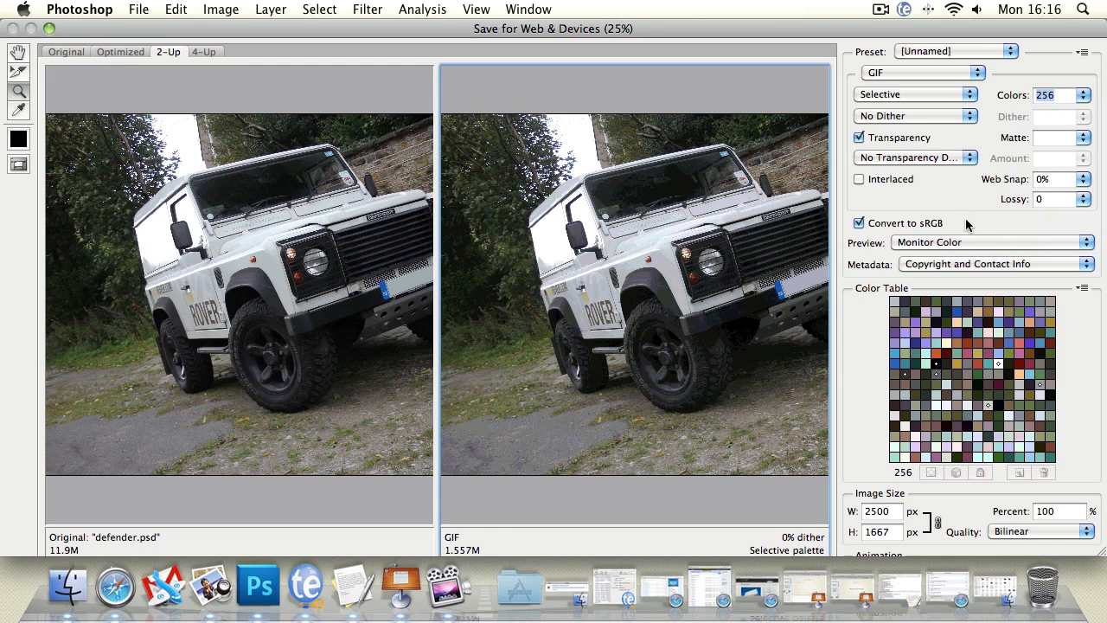
Switch the web export format to PNG-8 and look over its color reduction algorithms.
{"action": "left_click", "coordinate": [943, 73]}
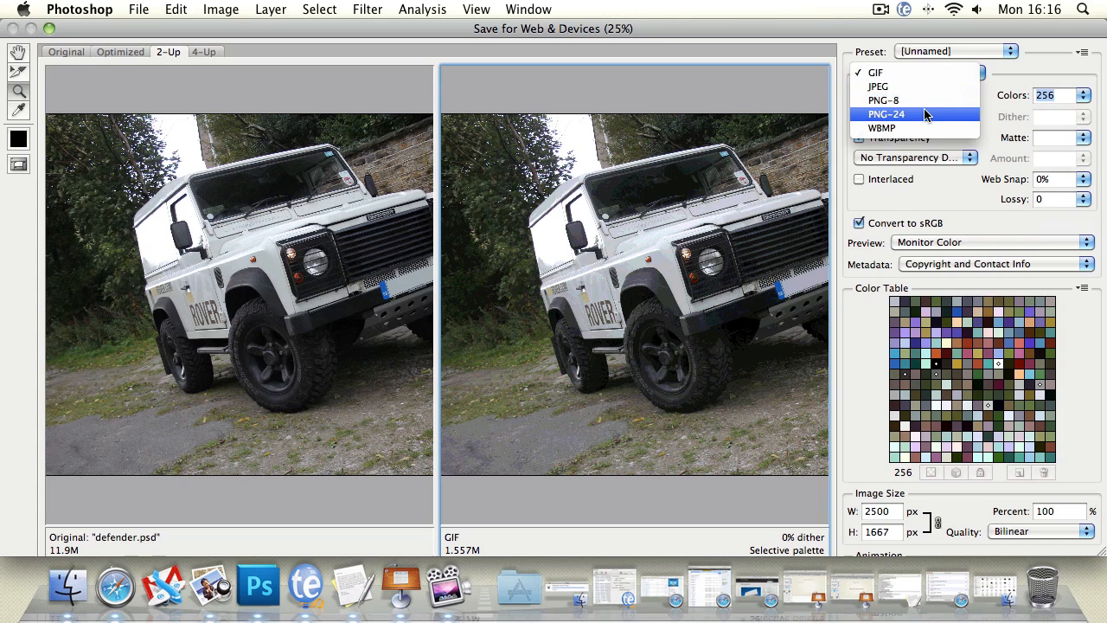
{"action": "left_click", "coordinate": [922, 101]}
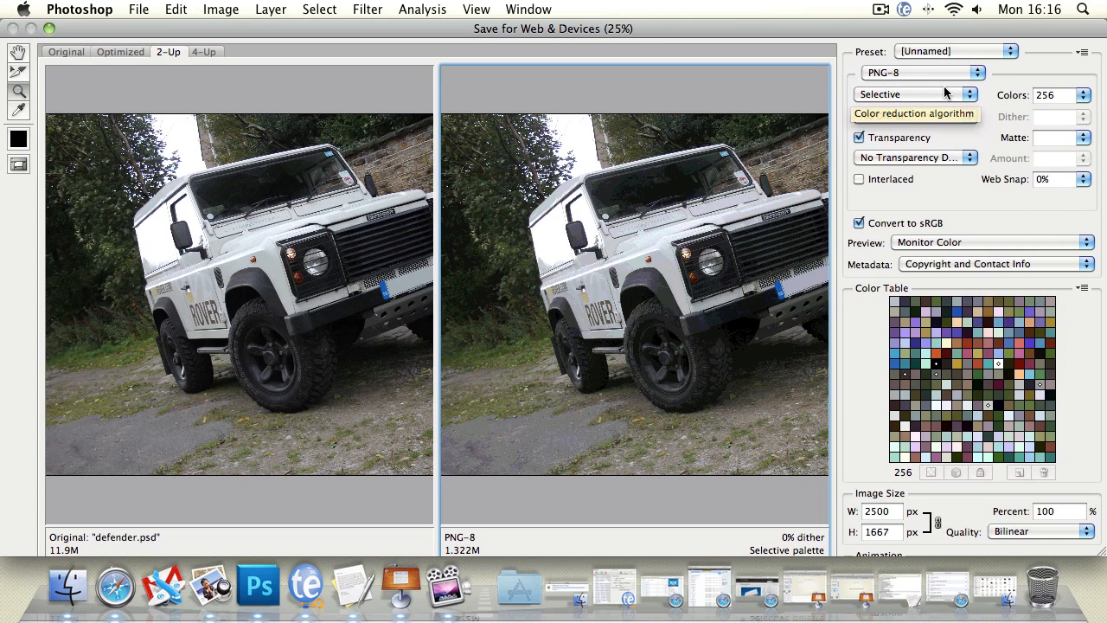
{"action": "left_click", "coordinate": [970, 94]}
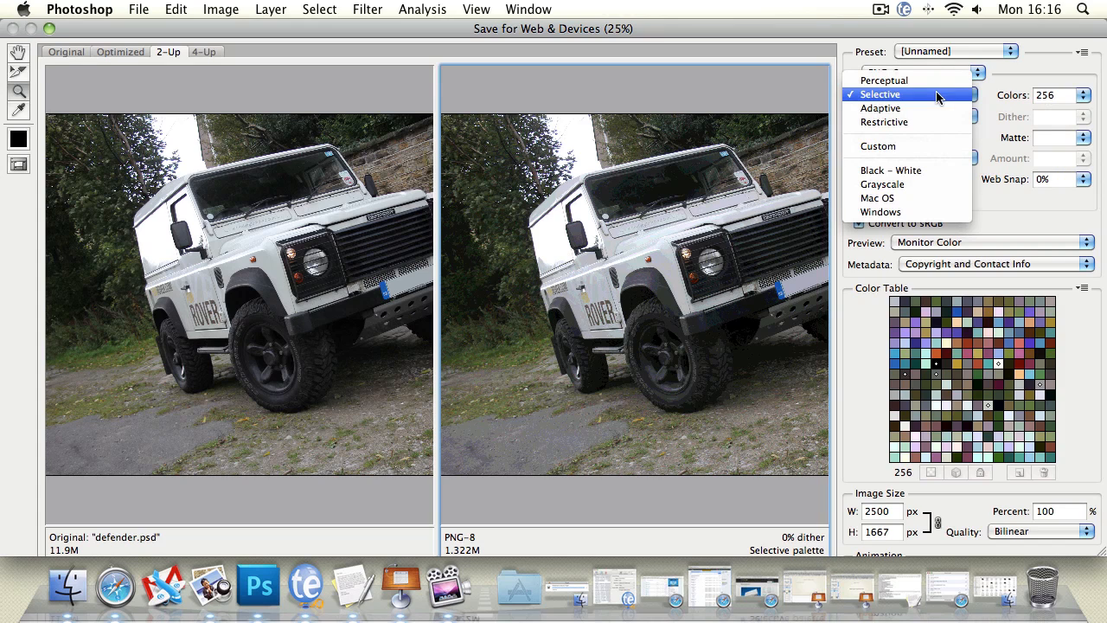
Change the web export format to PNG-24 and review the list of available formats, keeping PNG-24.
{"action": "left_click", "coordinate": [977, 73]}
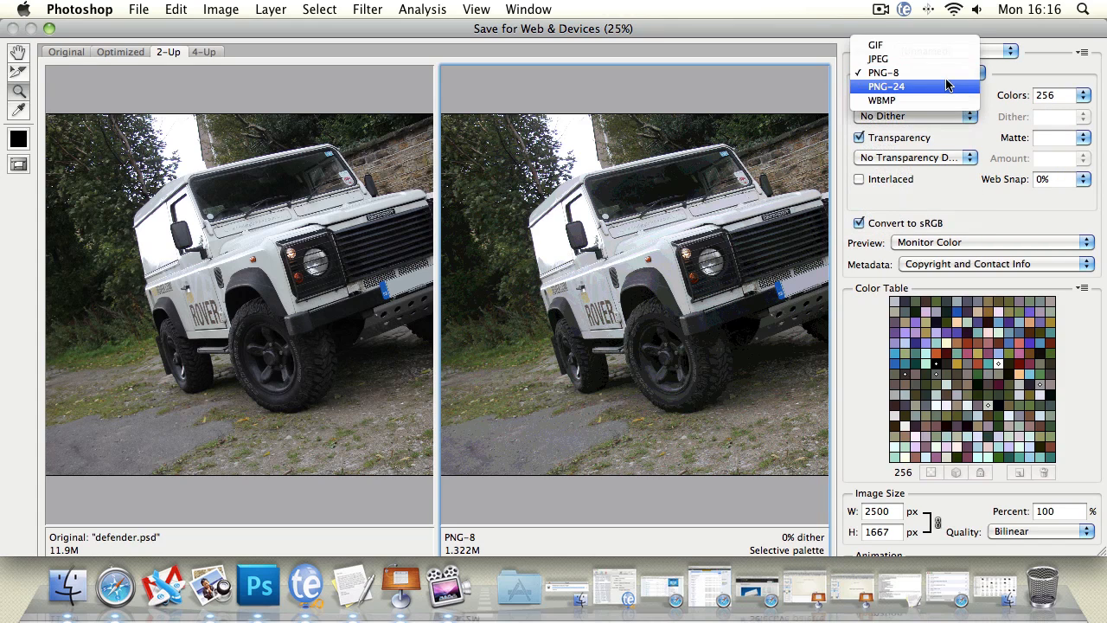
{"action": "left_click", "coordinate": [945, 86]}
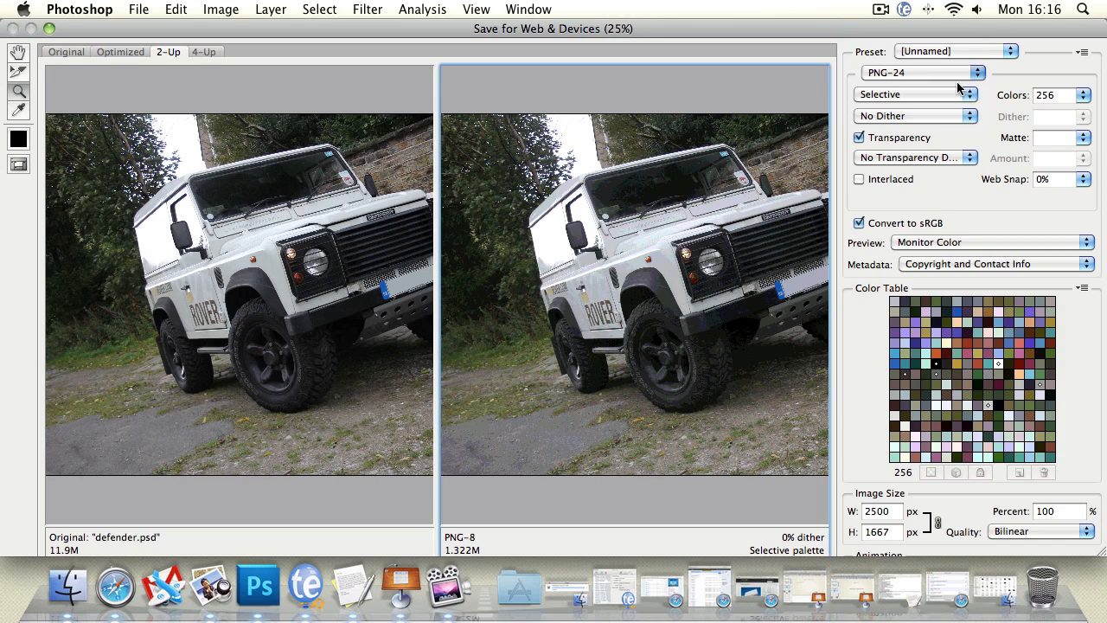
{"action": "left_click", "coordinate": [882, 75]}
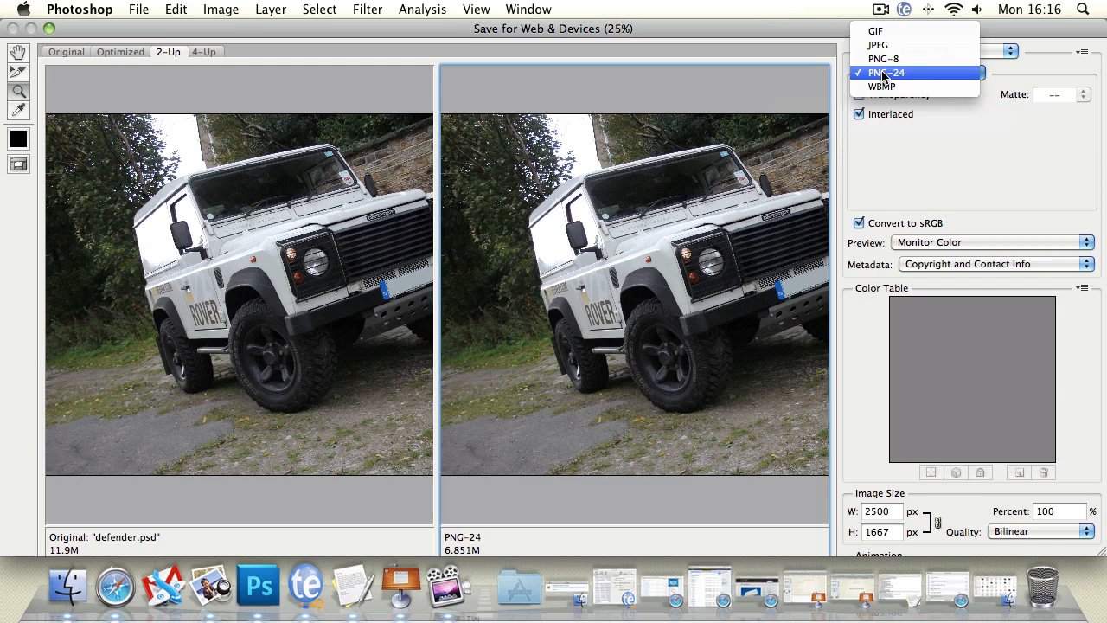
{"action": "left_click", "coordinate": [932, 195]}
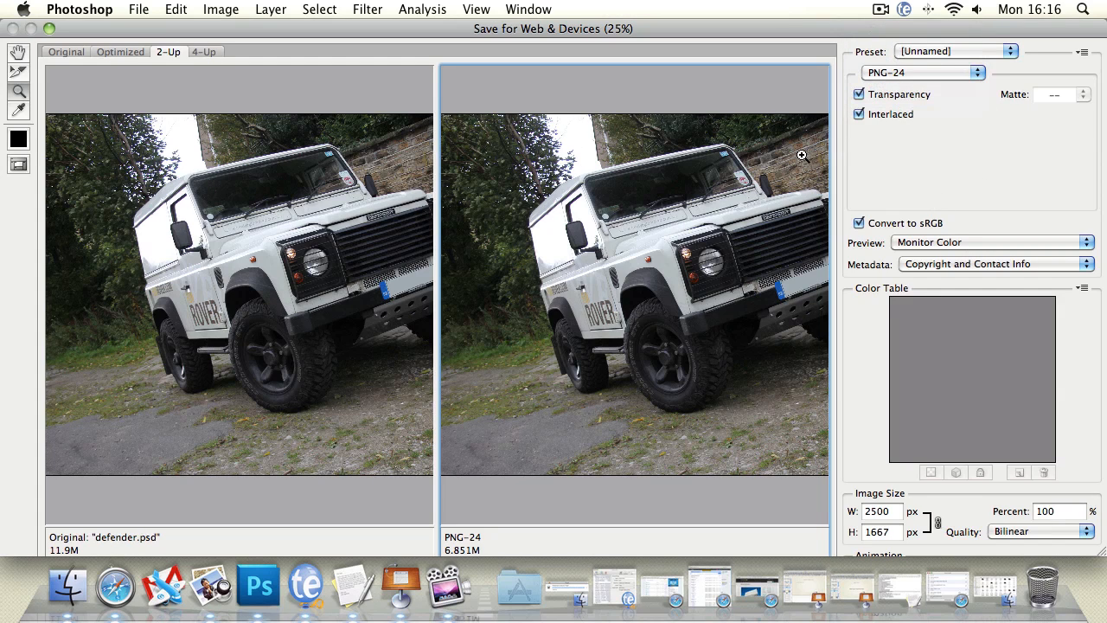
{"action": "left_click", "coordinate": [883, 76]}
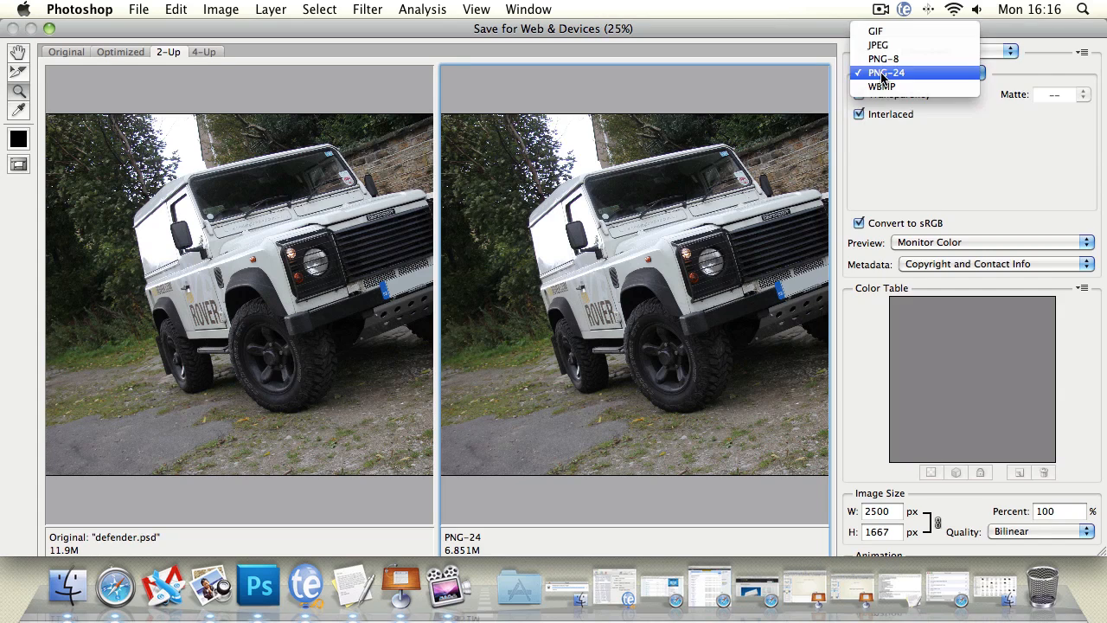
{"action": "left_click", "coordinate": [1022, 207]}
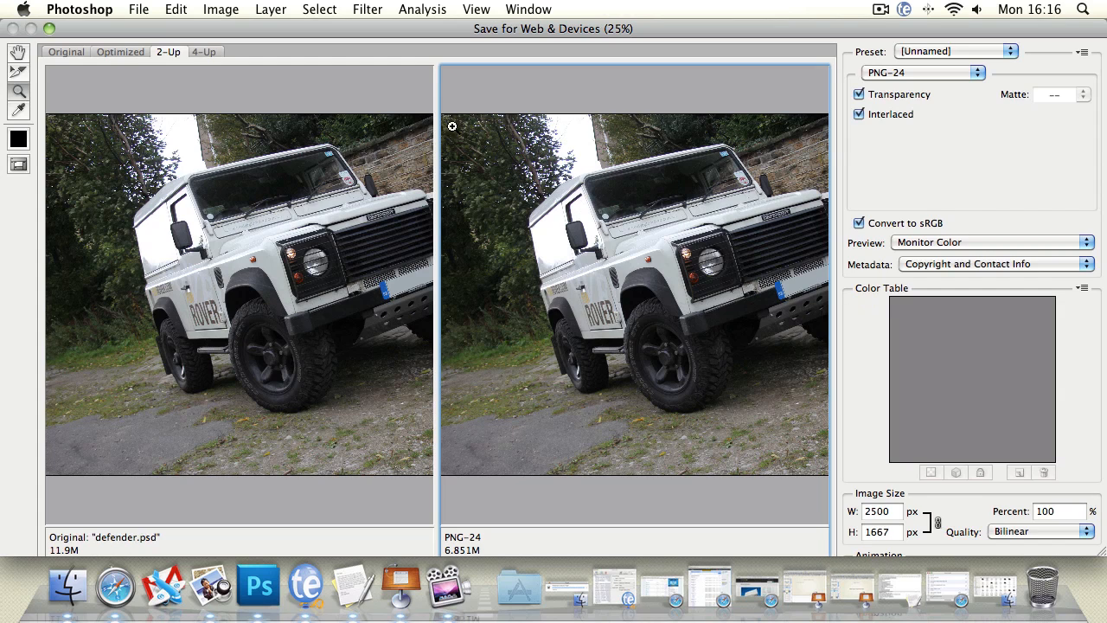
Save the optimized PNG-24 image as defender.png in the batttrack folder, using Images Only and Default Settings.
{"action": "left_click", "coordinate": [932, 245]}
{"action": "left_click", "coordinate": [948, 231]}
{"action": "left_click_drag", "start_coordinate": [109, 26], "coordinate": [77, 7]}
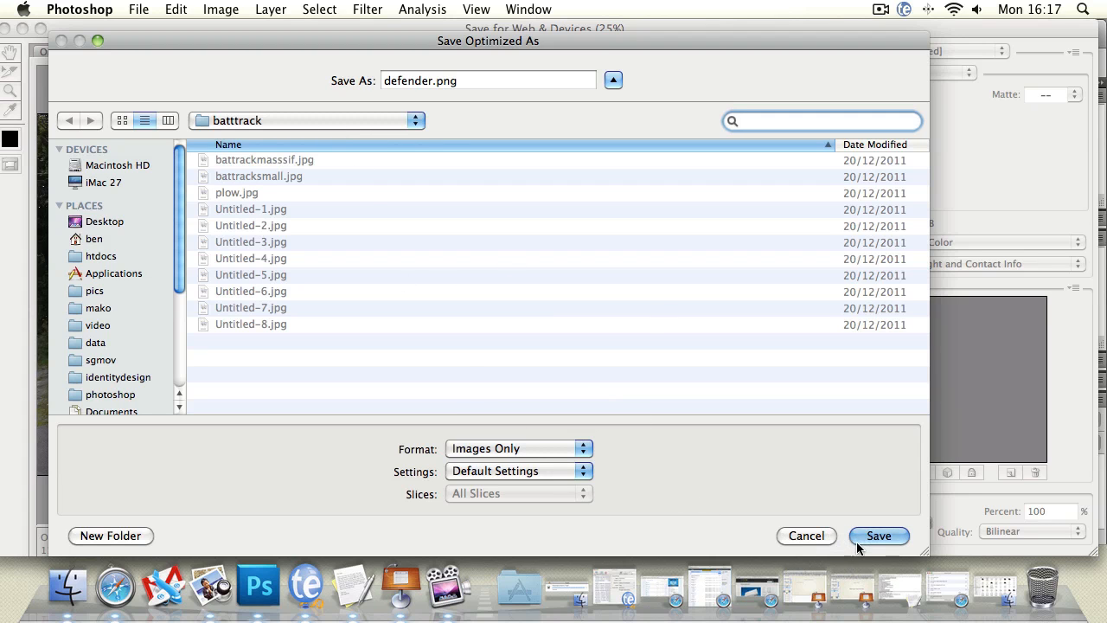
{"action": "left_click", "coordinate": [878, 535]}
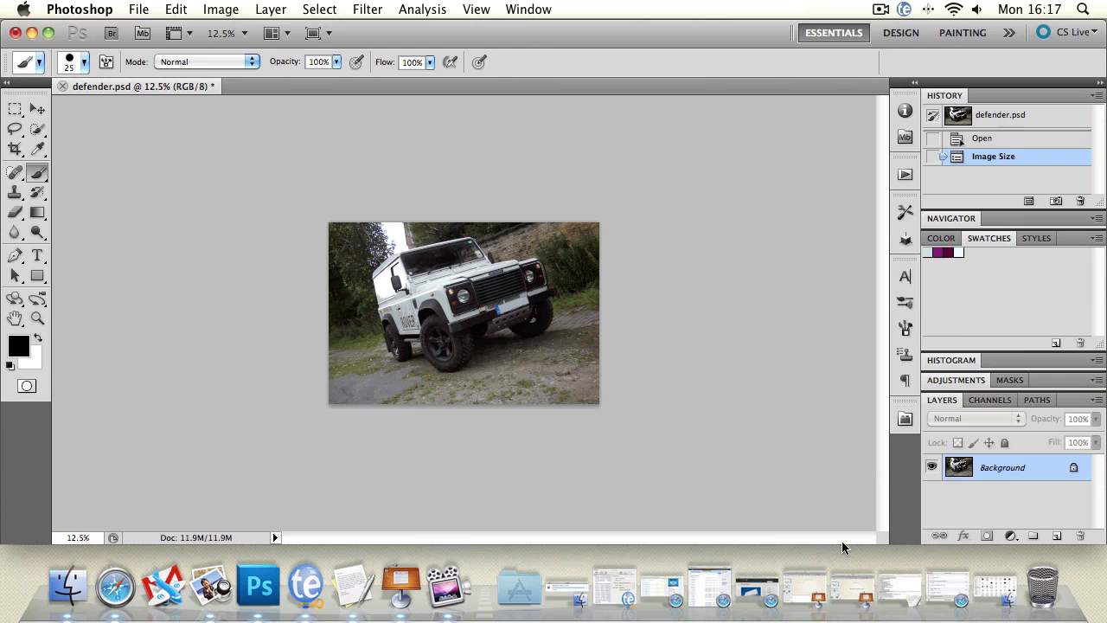
Save the resized Land Rover photo under its existing name, defender.psd.
{"action": "double_click", "coordinate": [37, 319]}
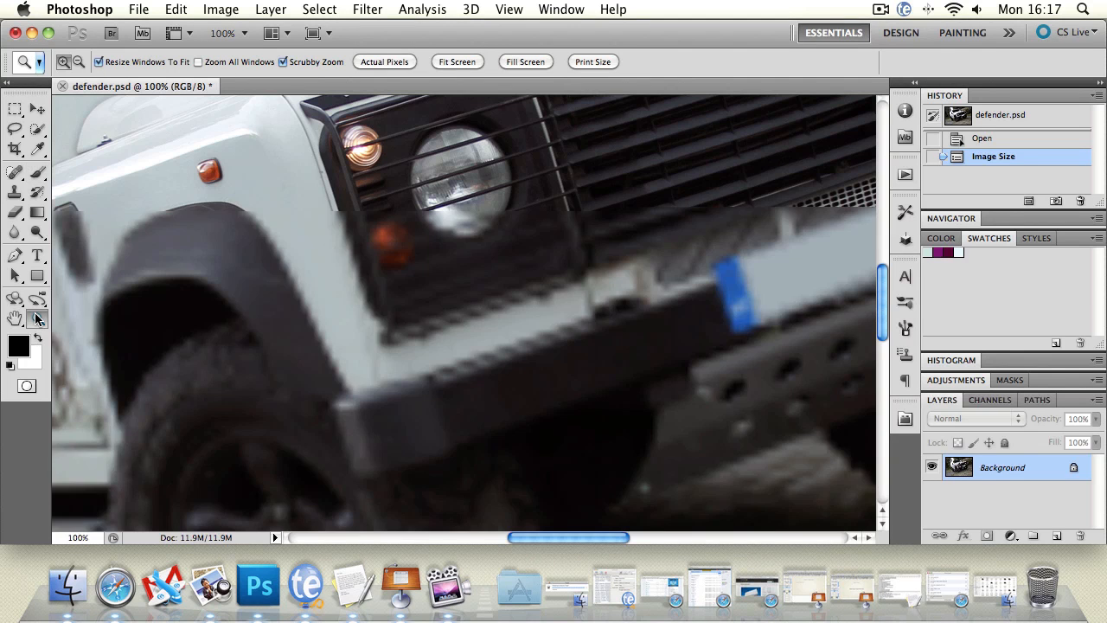
{"action": "left_click", "coordinate": [361, 251], "text": "alt"}
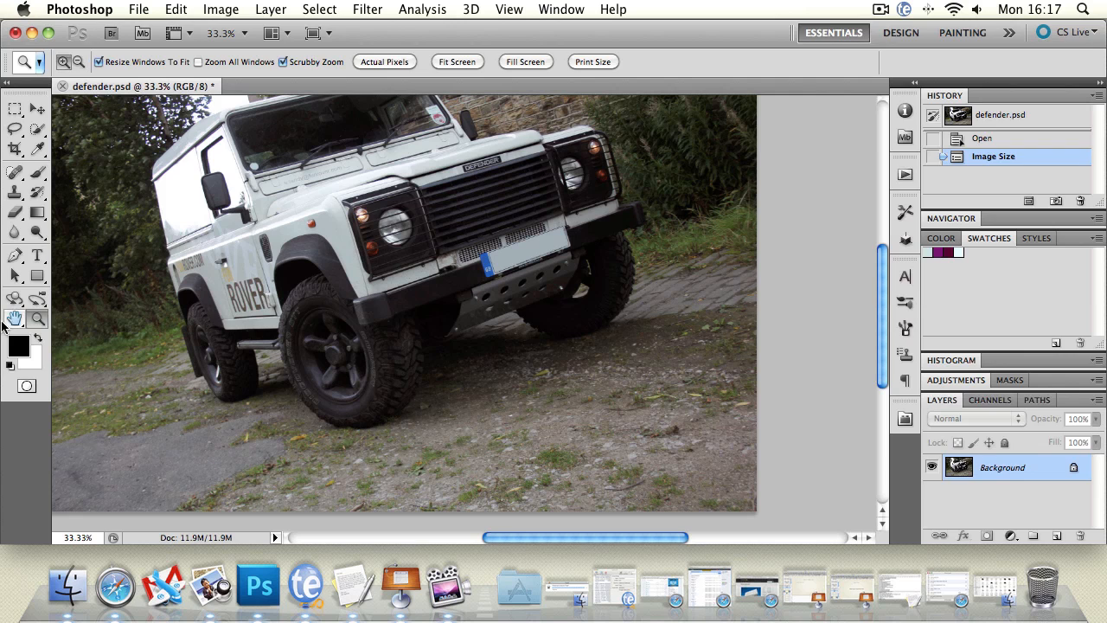
{"action": "left_click", "coordinate": [15, 318]}
{"action": "left_click_drag", "start_coordinate": [338, 193], "coordinate": [411, 264]}
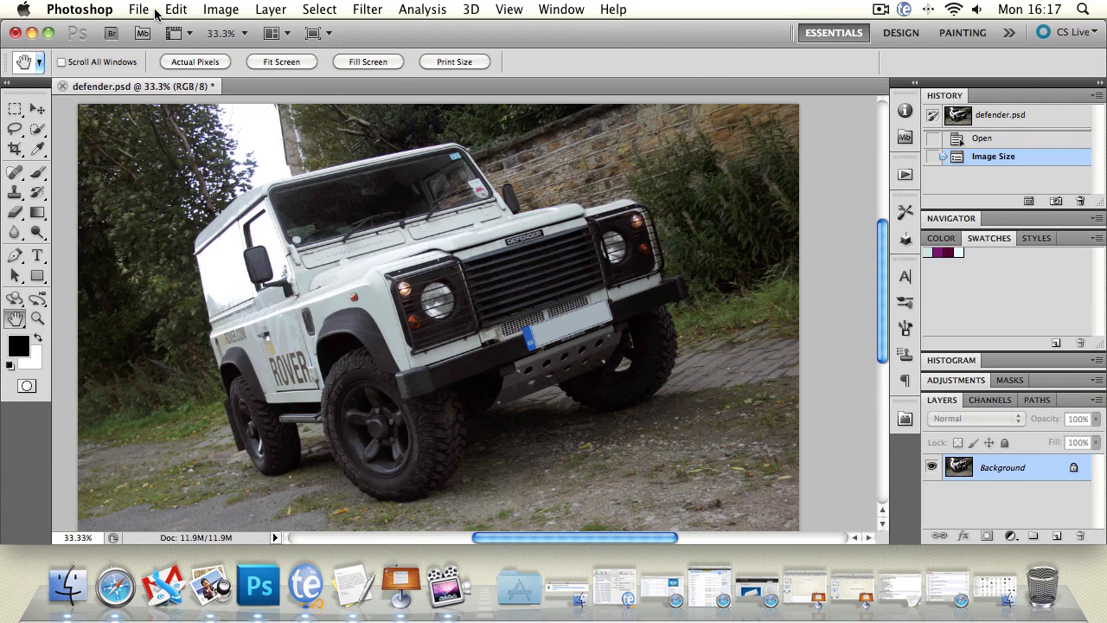
{"action": "key", "text": "super+s"}
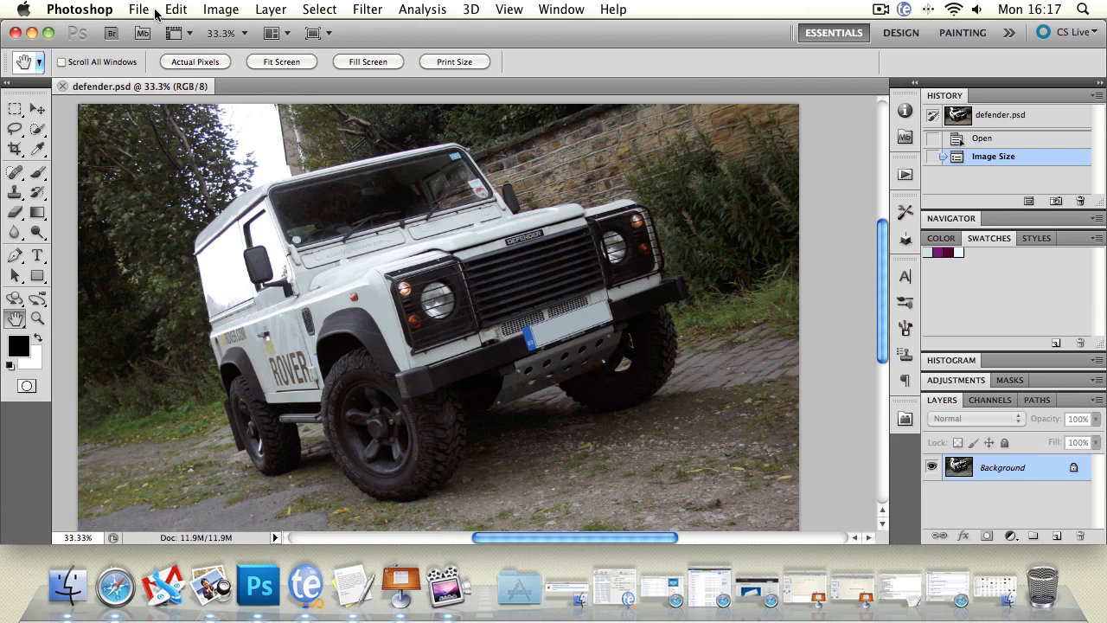